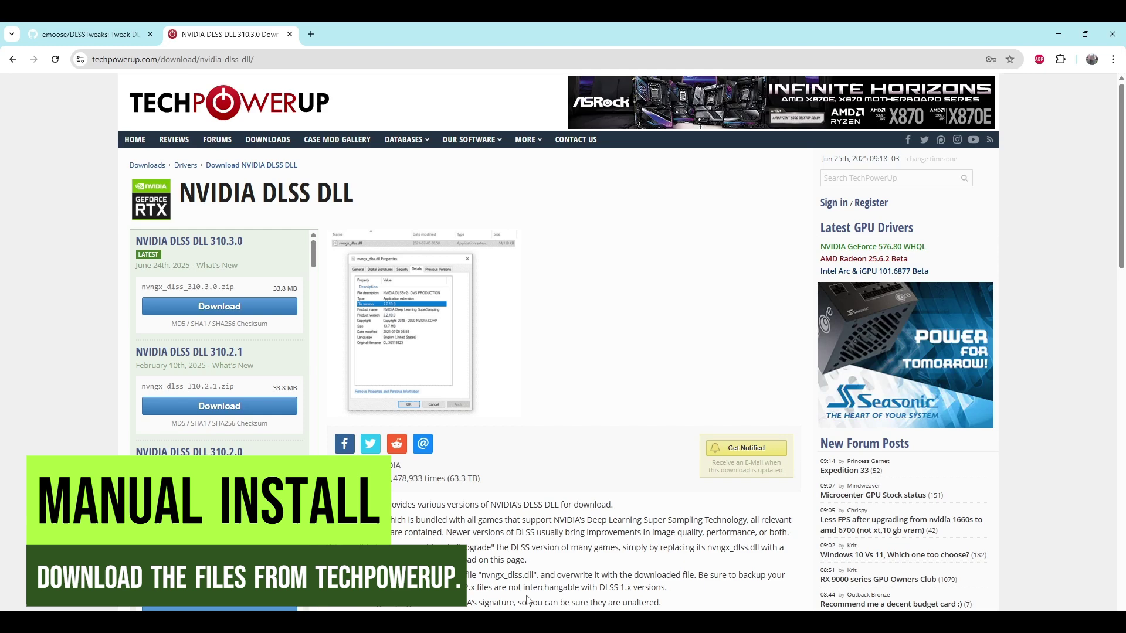
Find nvngx_dlss.dll in Steam\steamapps\common\Limitless and confirm it is version 310.3.0.0
key("alt+Tab")
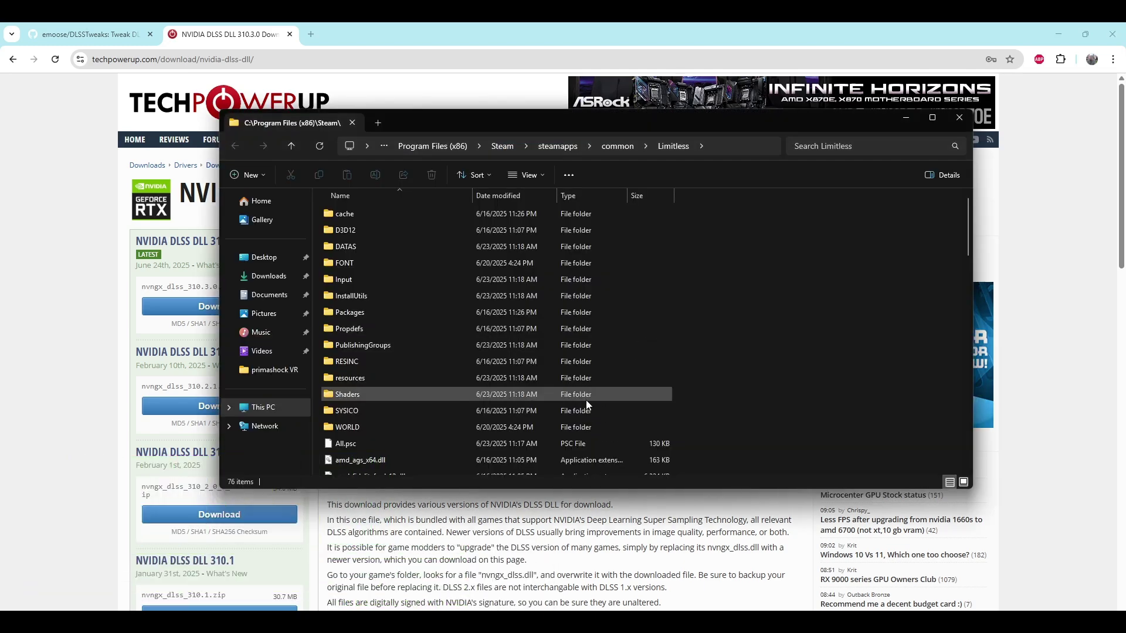
scroll(586, 399, "down", 4)
scroll(586, 399, "down", 10)
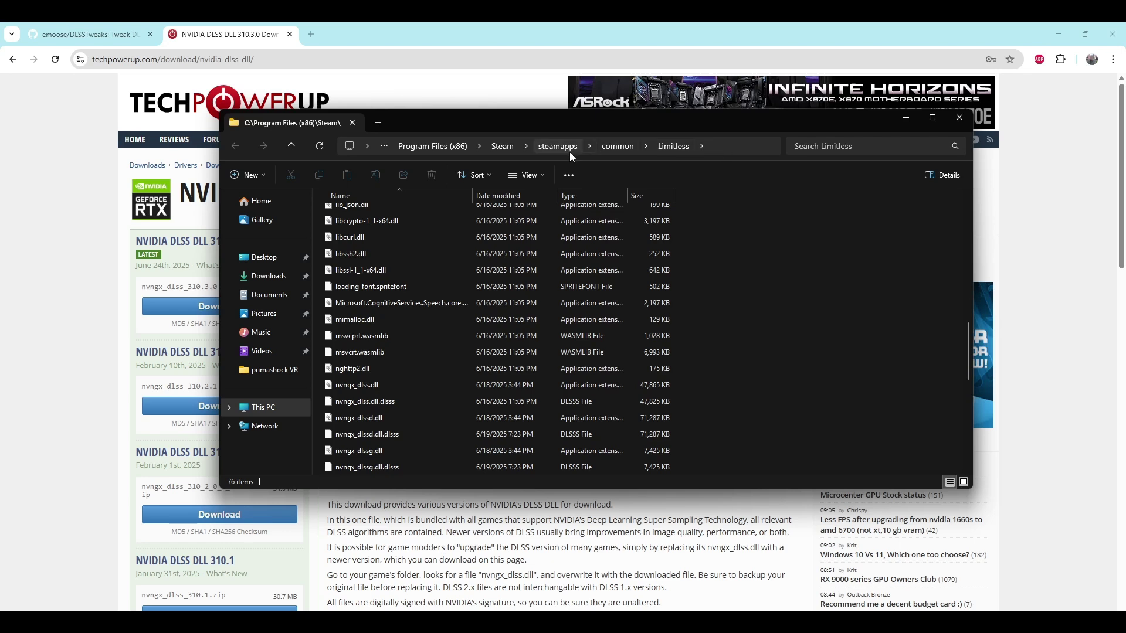
left_click(711, 151)
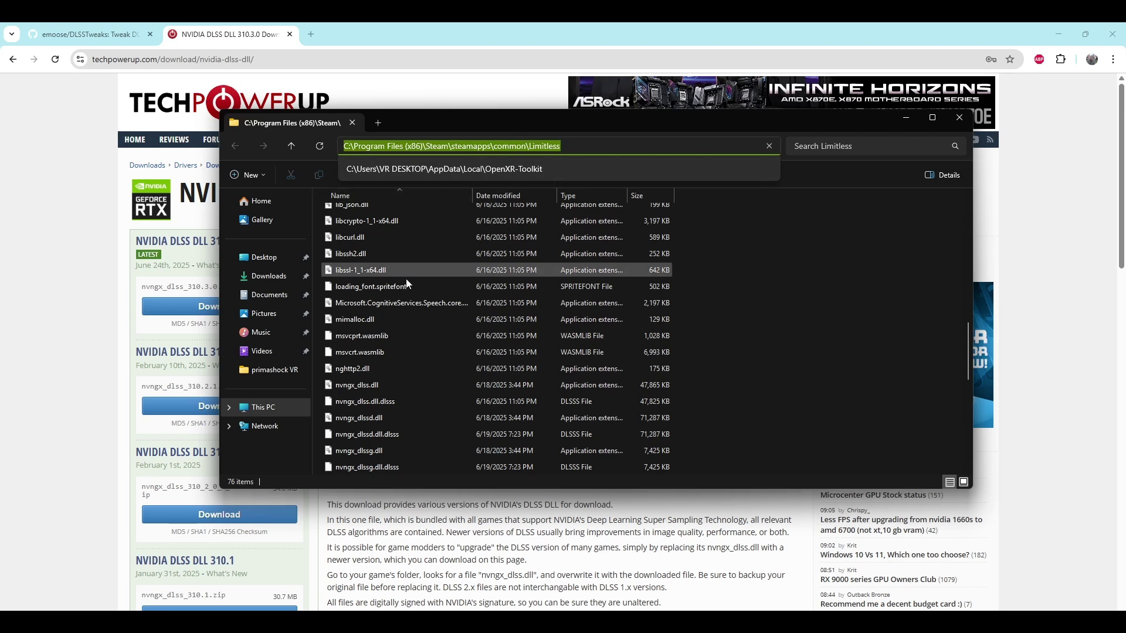
left_click(382, 387)
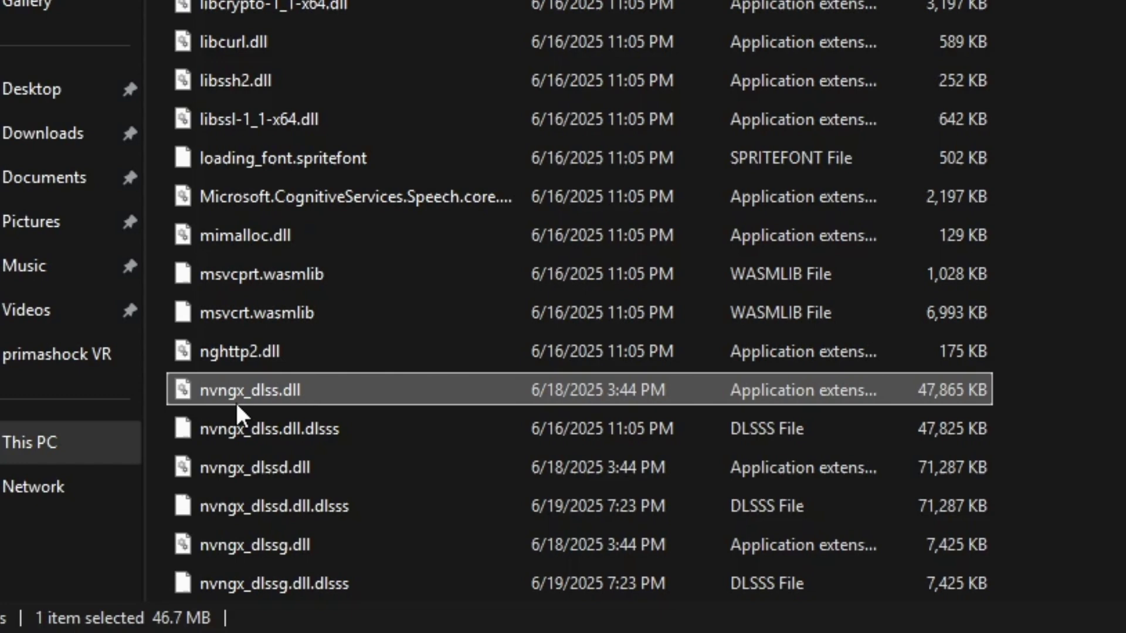
mouse_move(234, 400)
mouse_move(332, 381)
mouse_move(376, 386)
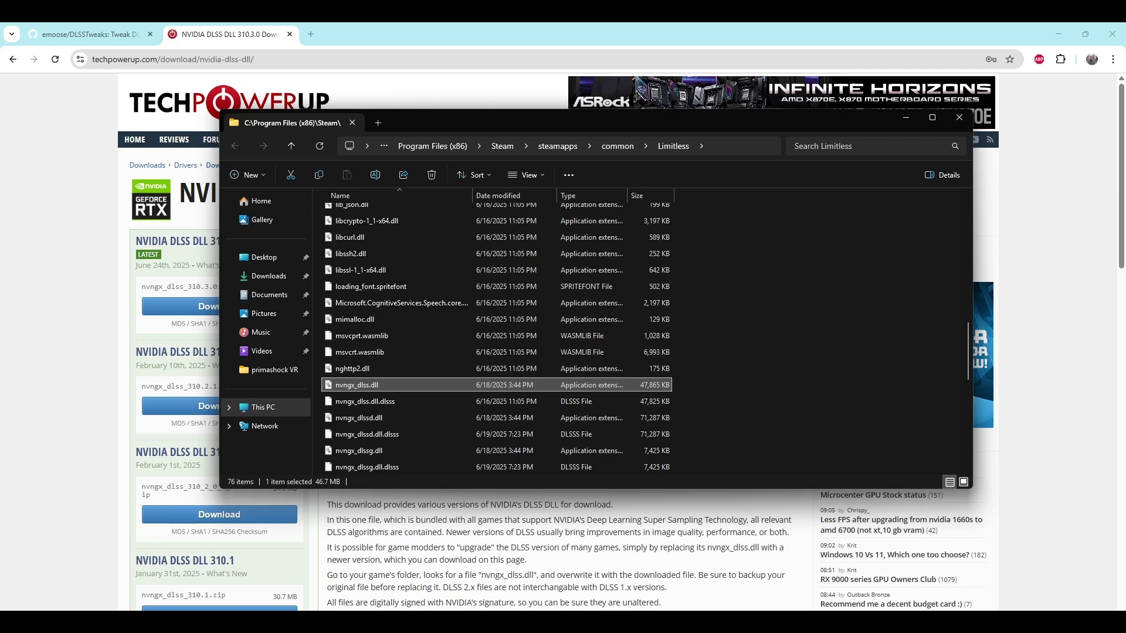
left_click(991, 622)
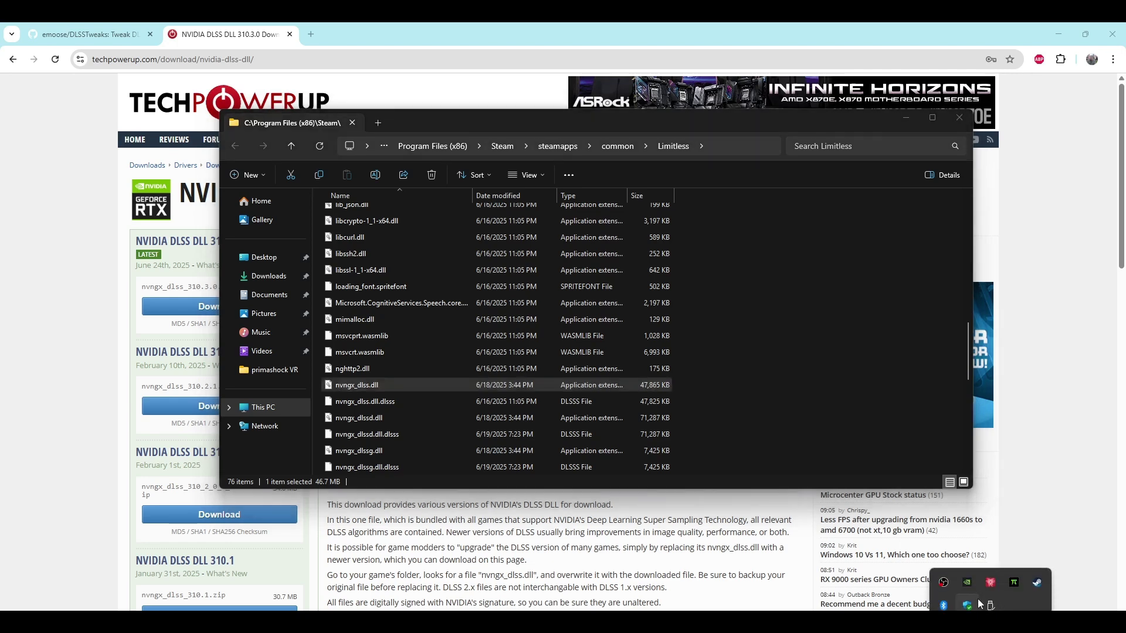
right_click(968, 583)
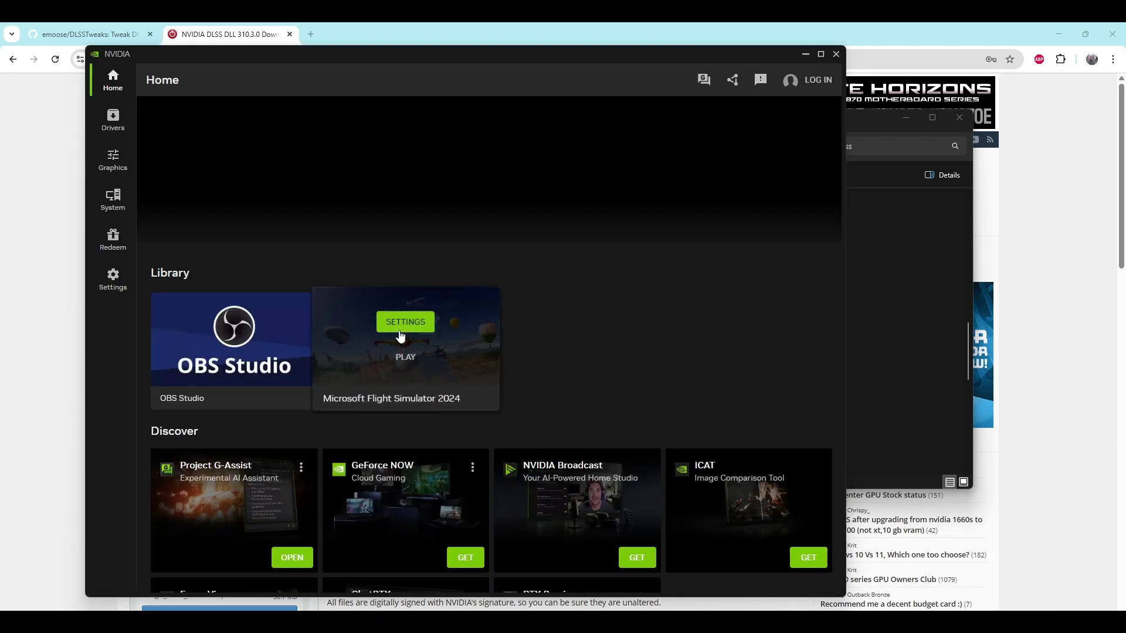
left_click(400, 324)
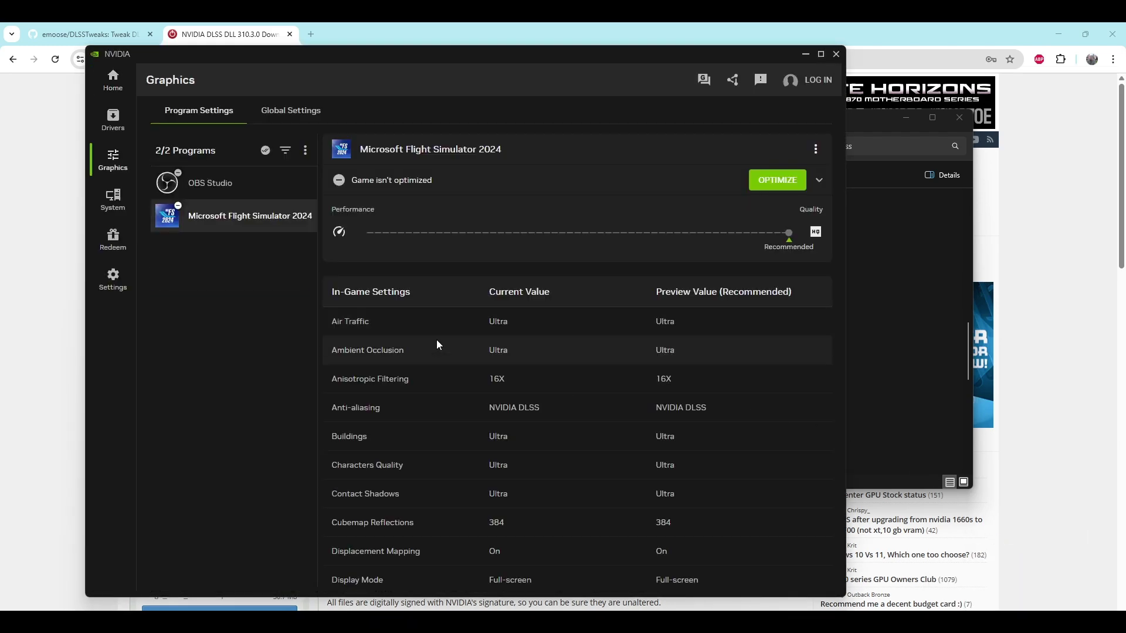
scroll(469, 390, "down", 4)
scroll(475, 400, "down", 15)
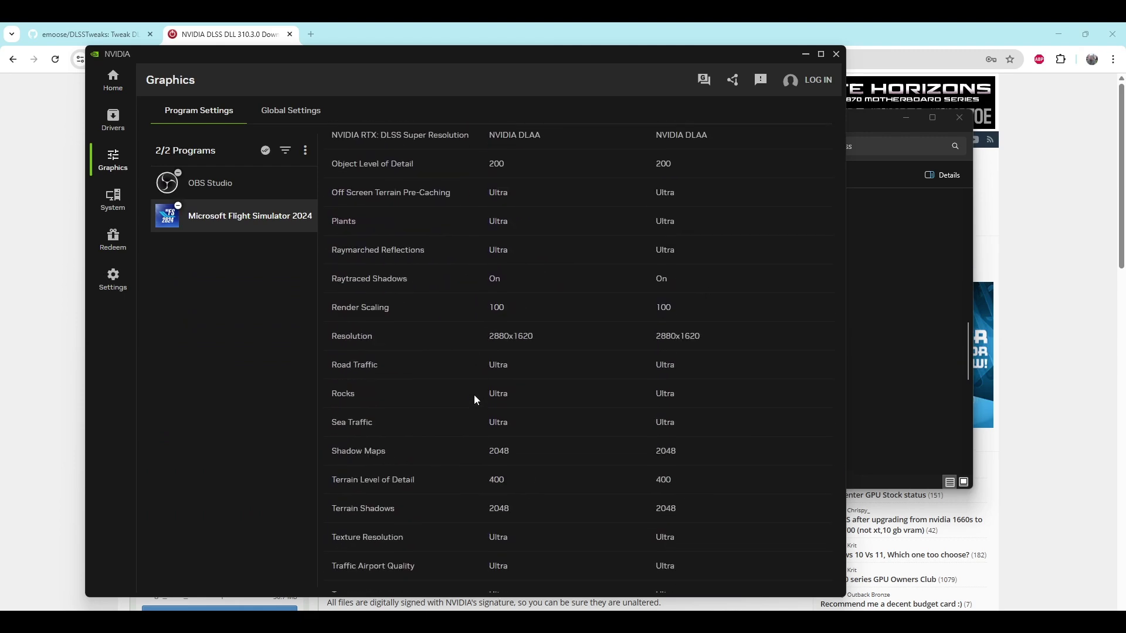
scroll(474, 395, "down", 2)
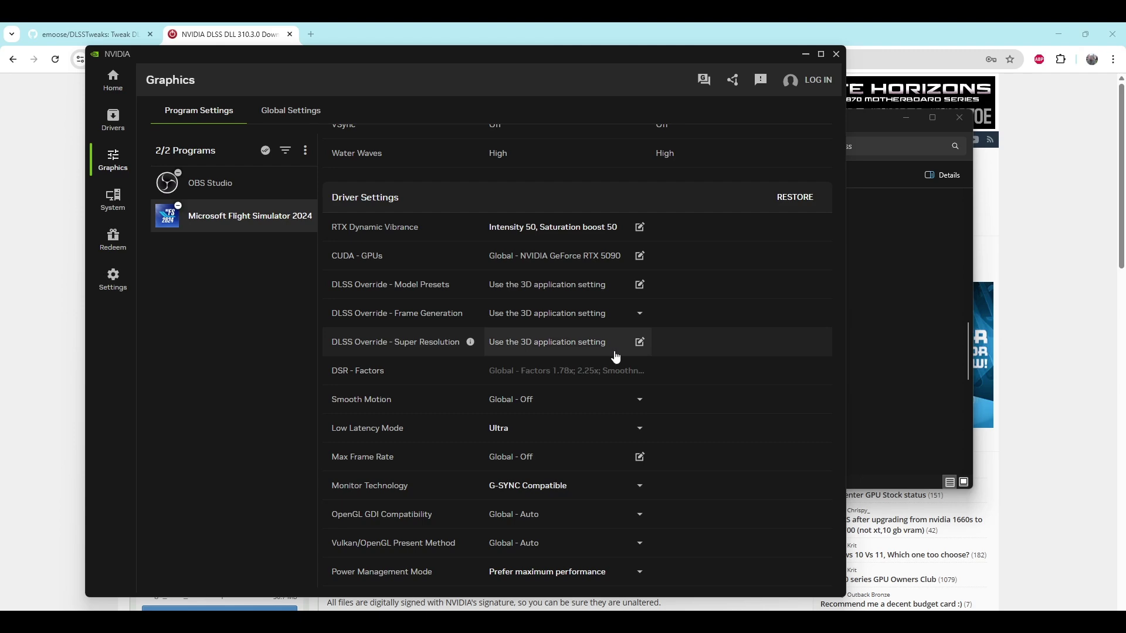
Close the NVIDIA App and switch Explorer to the Desktop folder
left_click(837, 54)
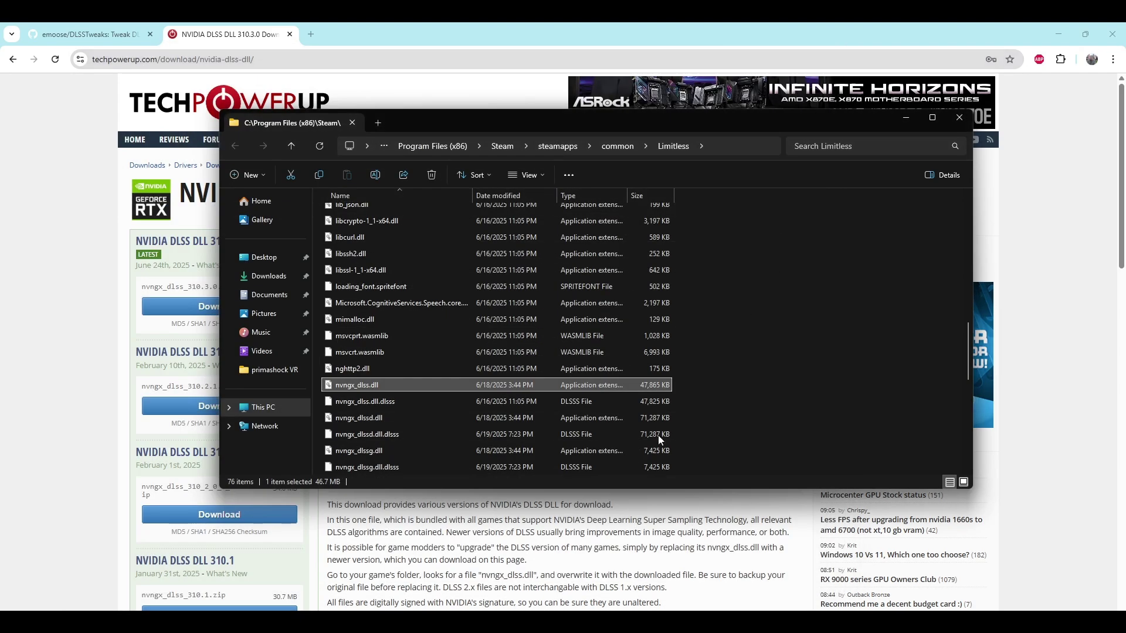
mouse_move(487, 622)
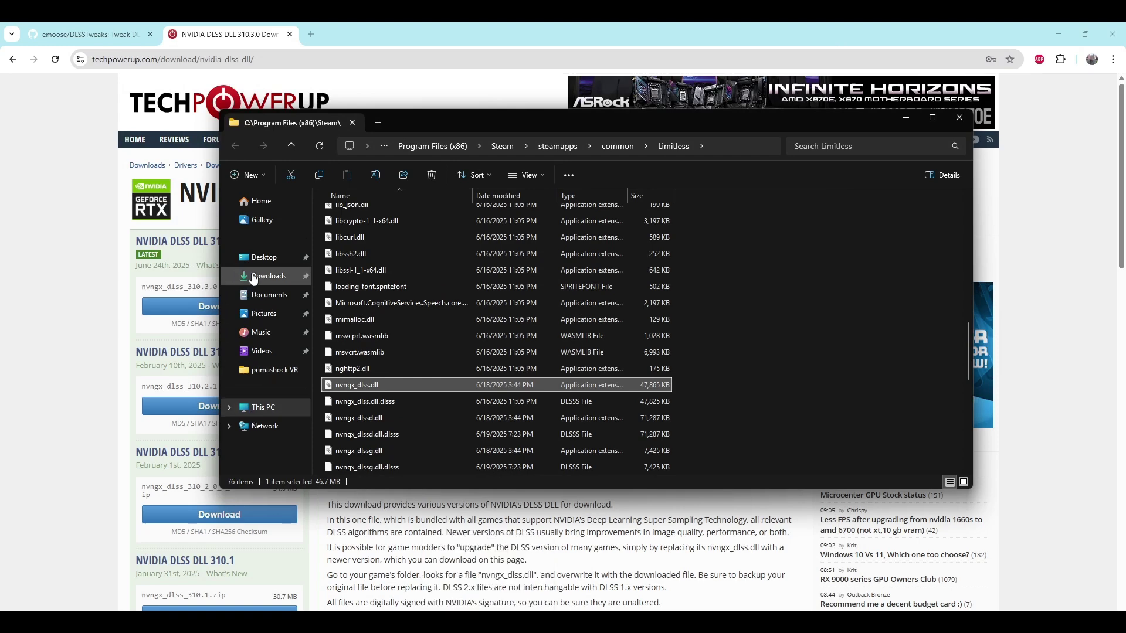
left_click(255, 260)
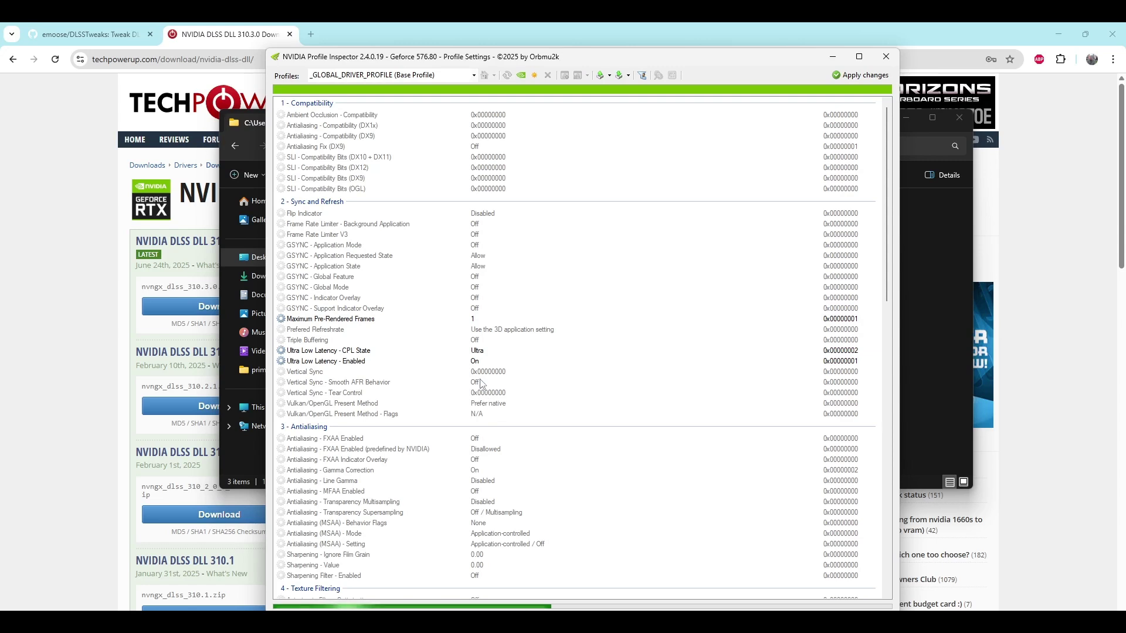
Search the profiles for 'micros' and load the Microsoft Flight Simulator 2024 profile
left_click(473, 75)
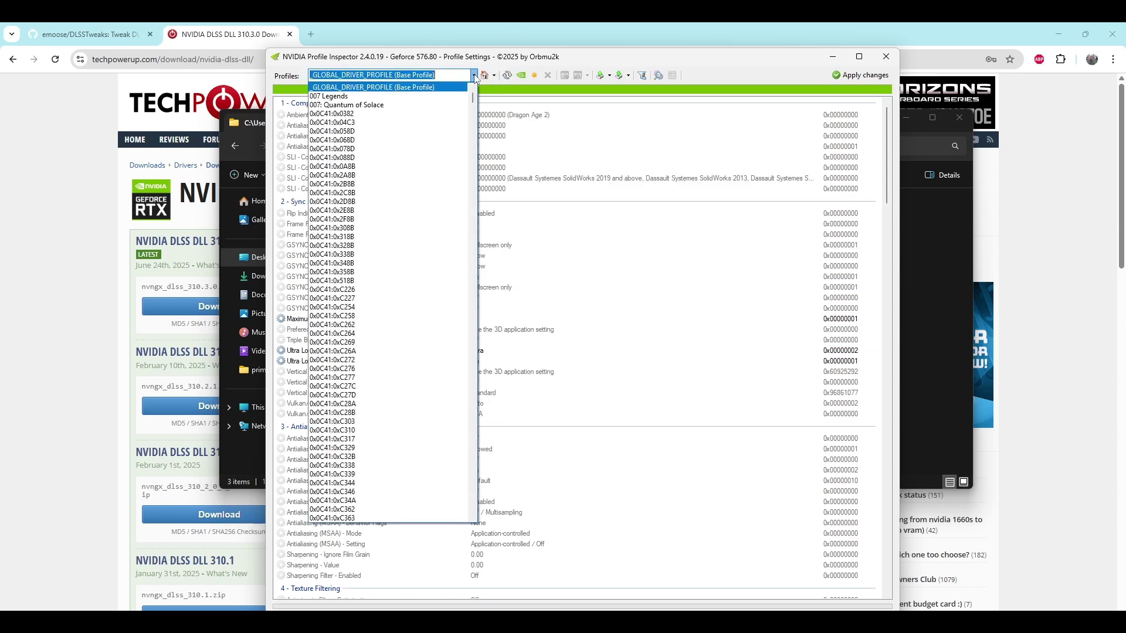
type("mic")
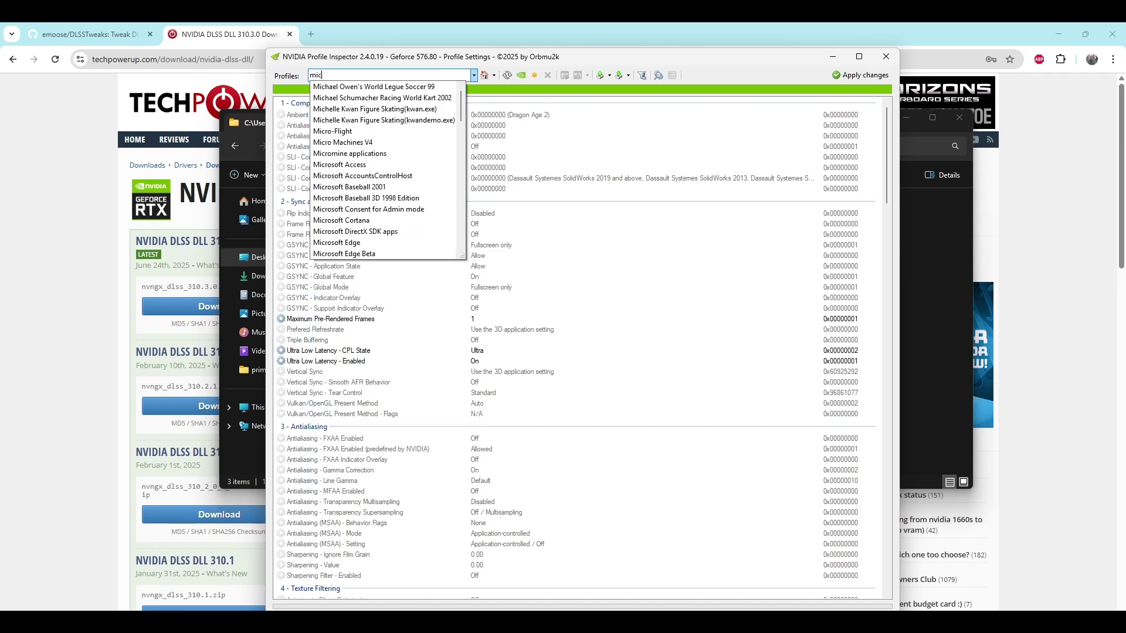
type("r")
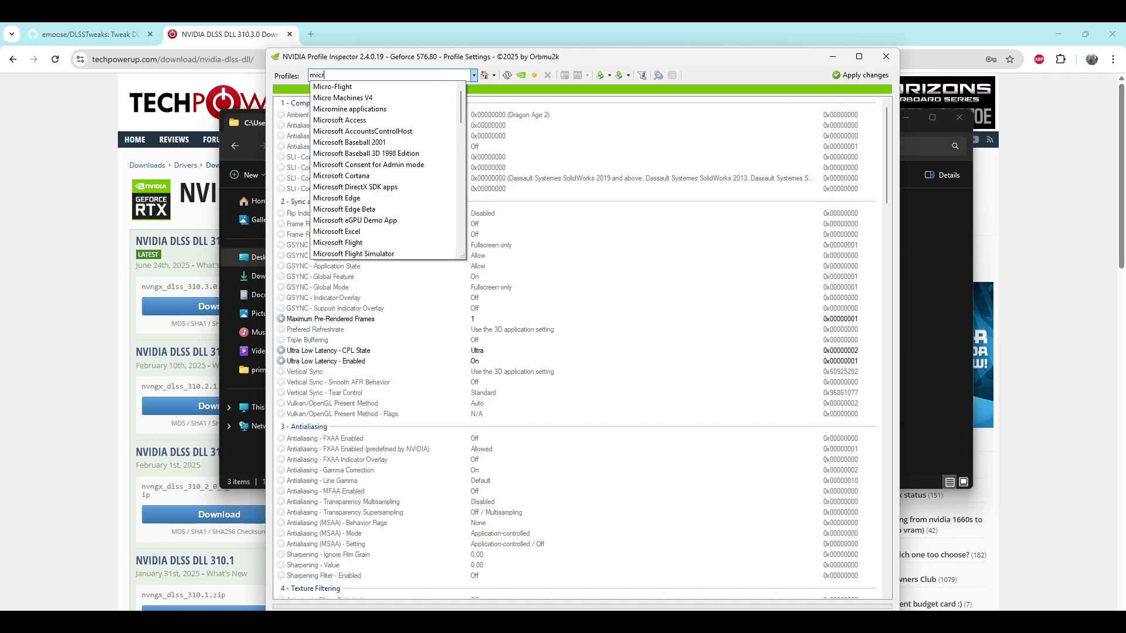
type("osoft")
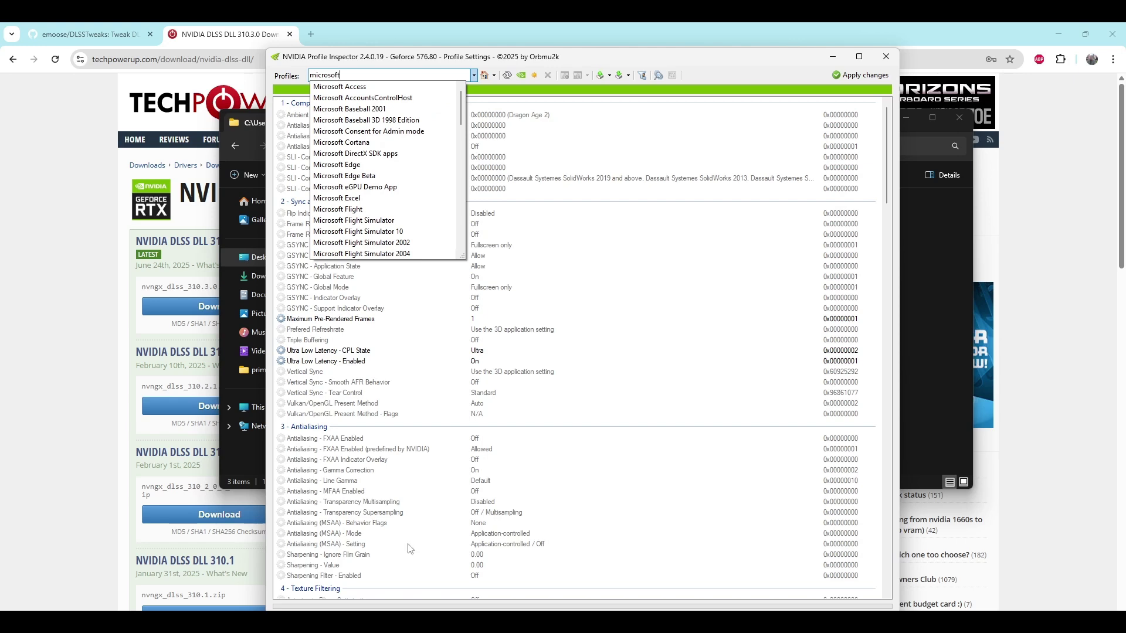
scroll(380, 244, "down", 1)
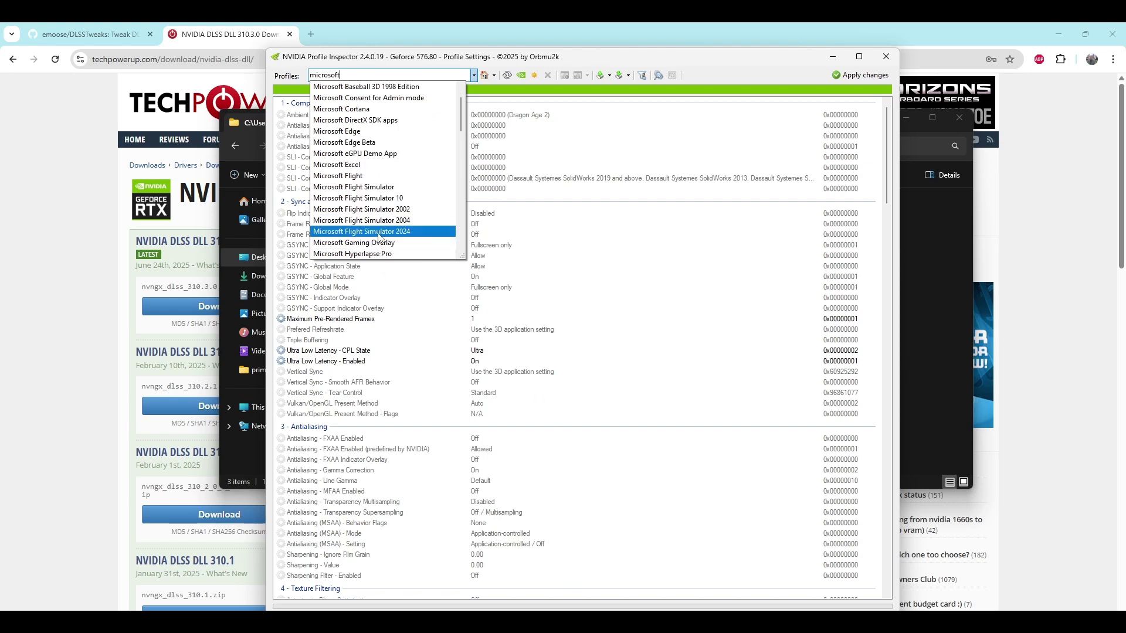
left_click(380, 232)
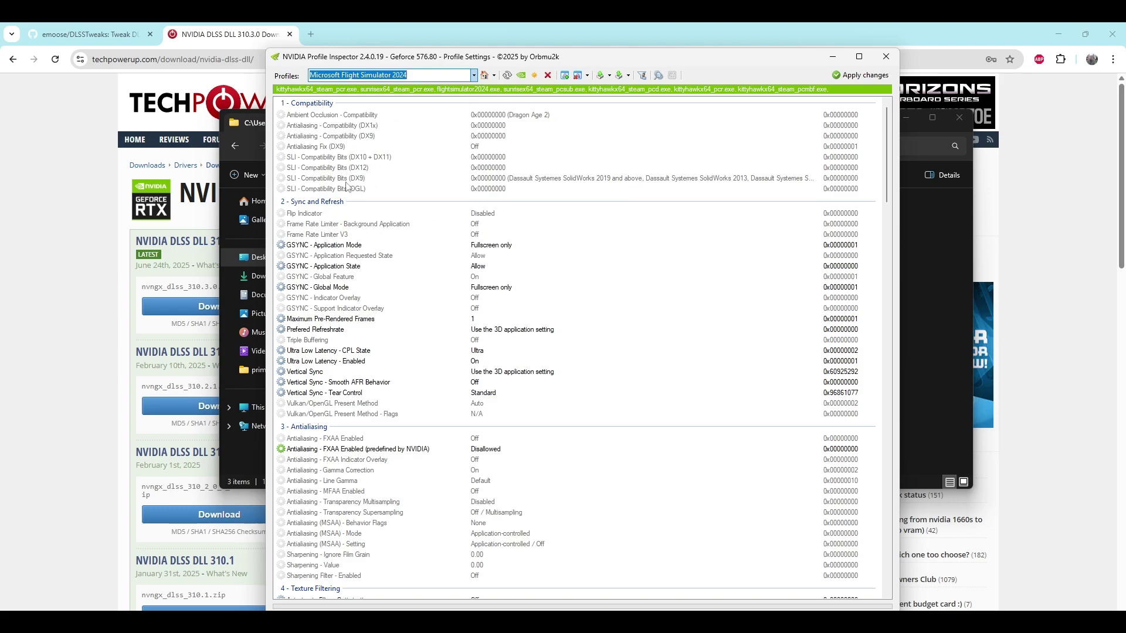
scroll(480, 476, "down", 12)
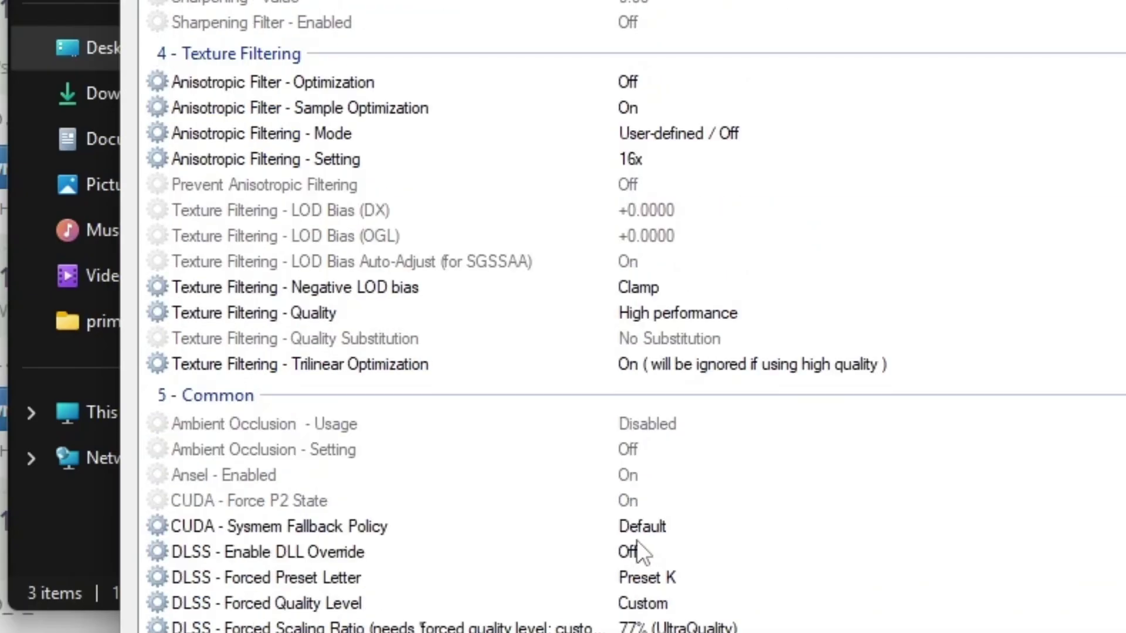
scroll(295, 264, "down", 1)
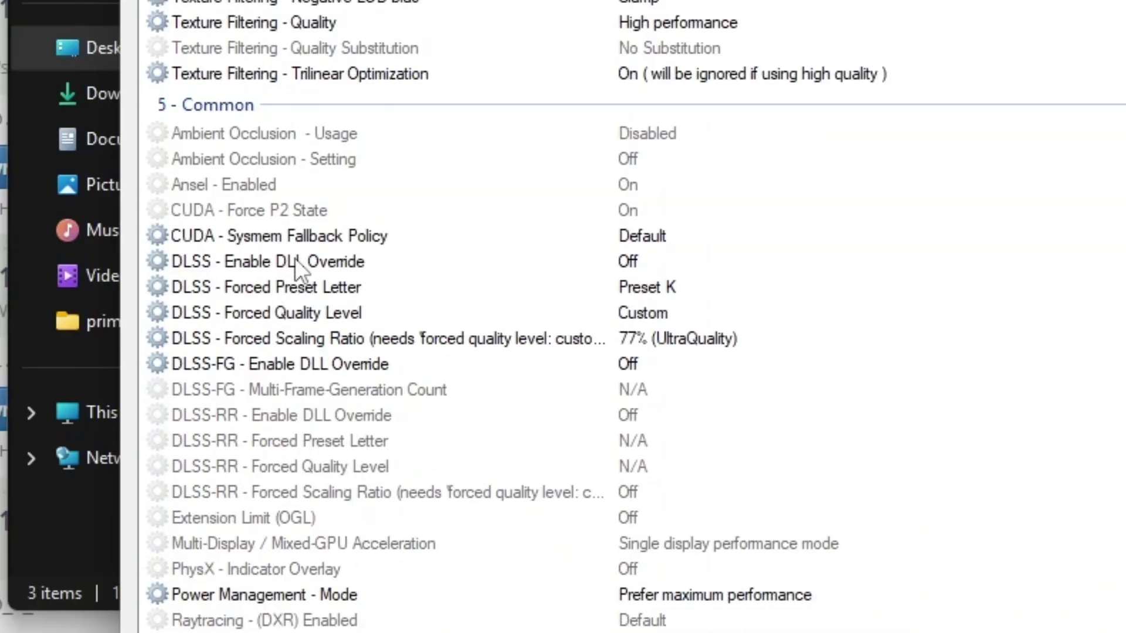
left_click(637, 264)
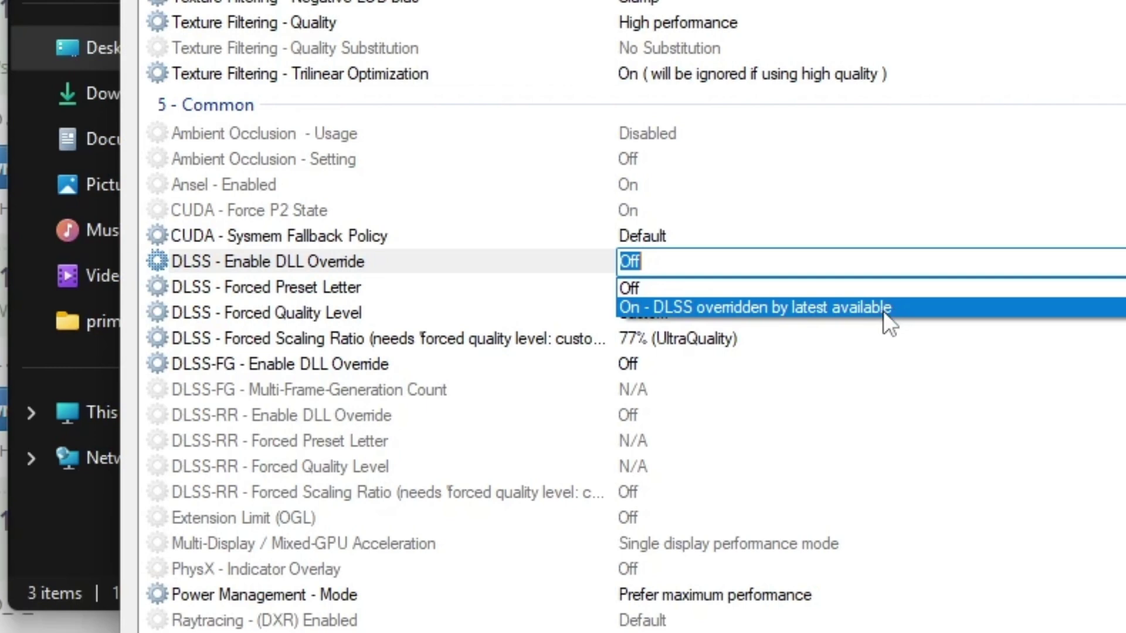
left_click(437, 272)
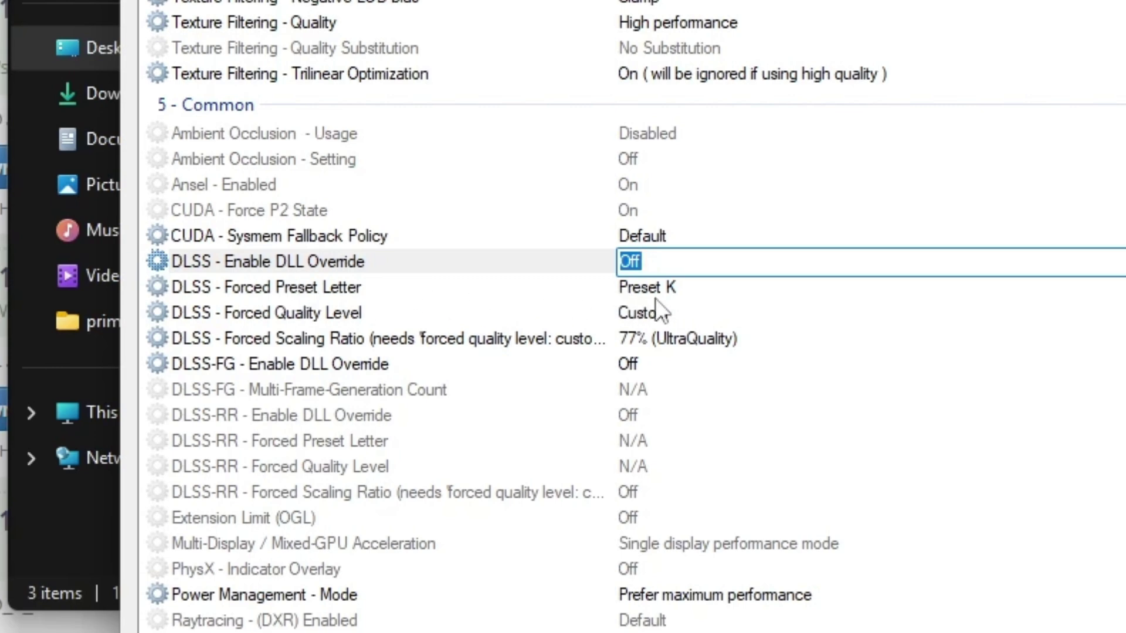
left_click(668, 285)
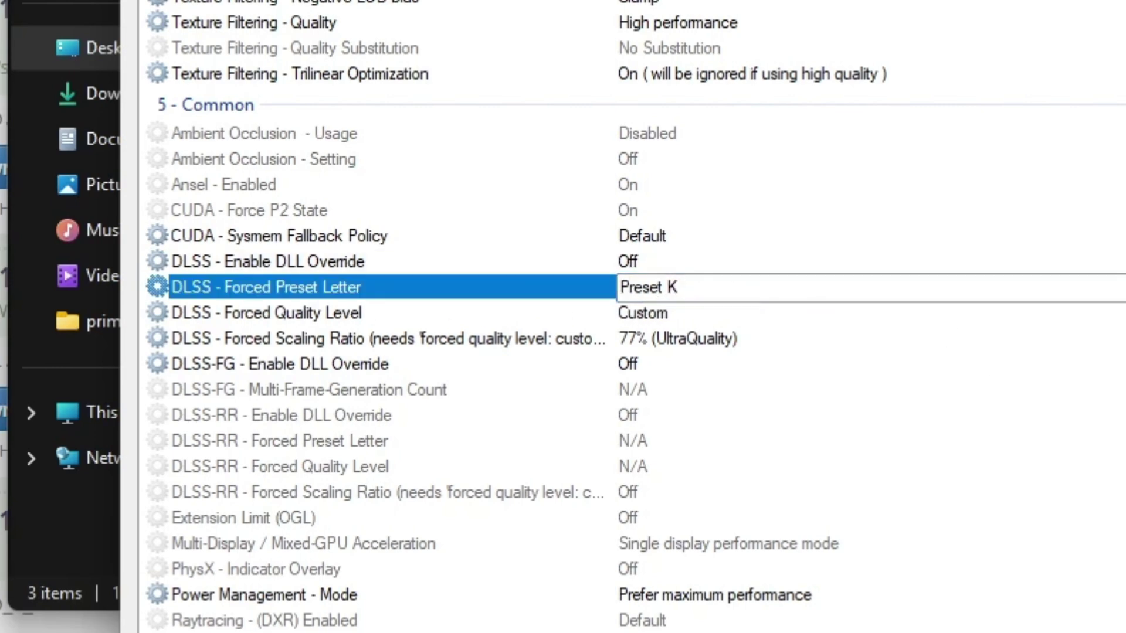
left_click(1117, 287)
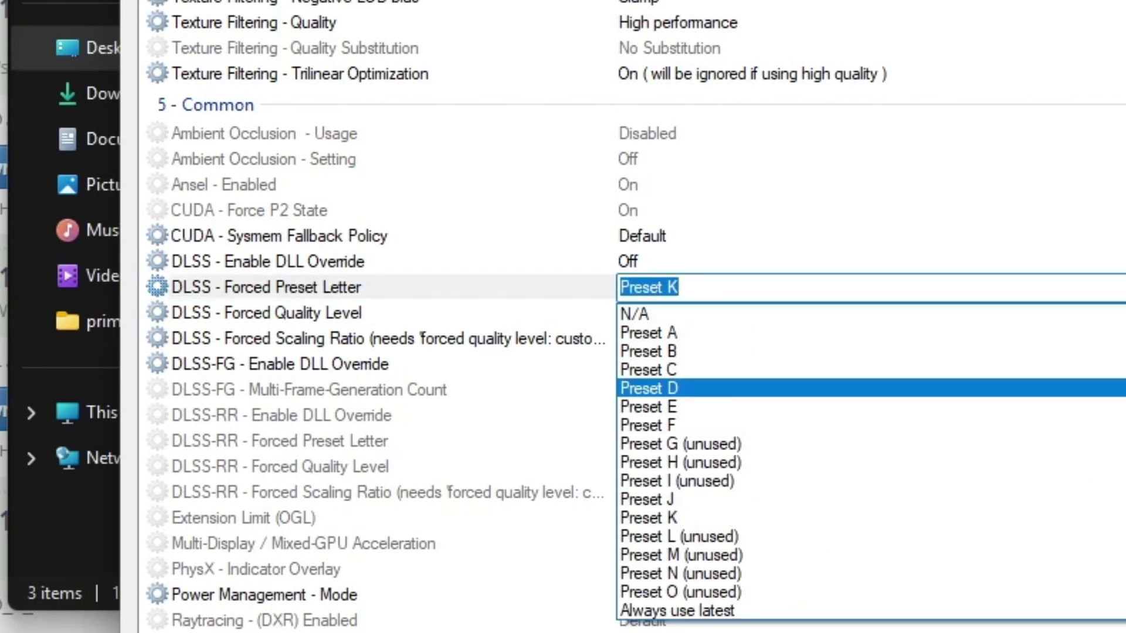
key("Escape")
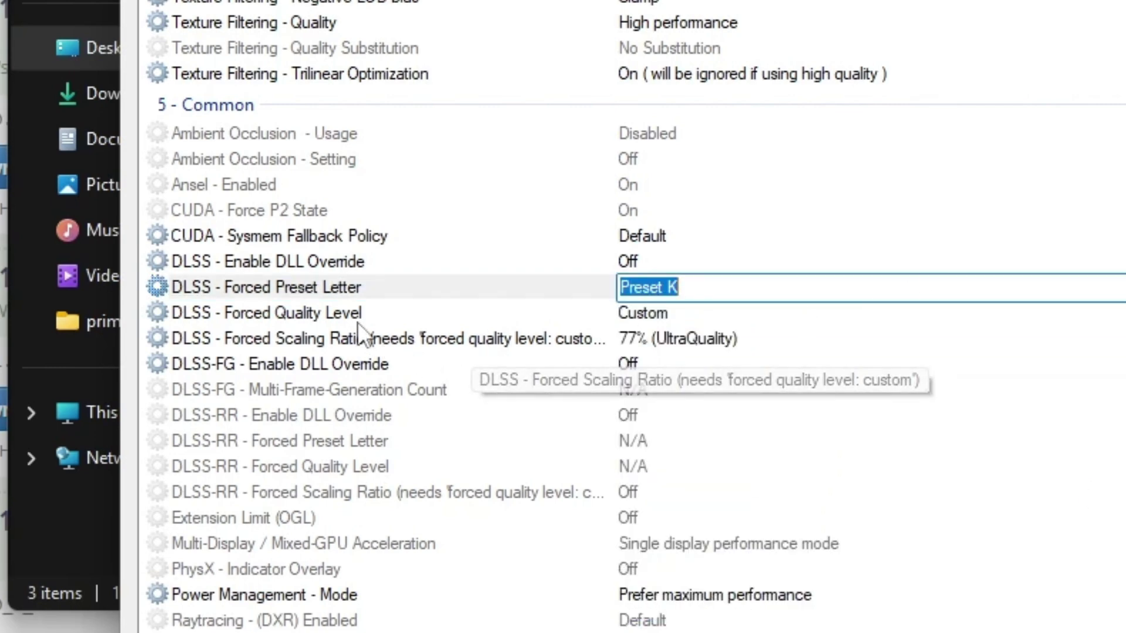
left_click(403, 316)
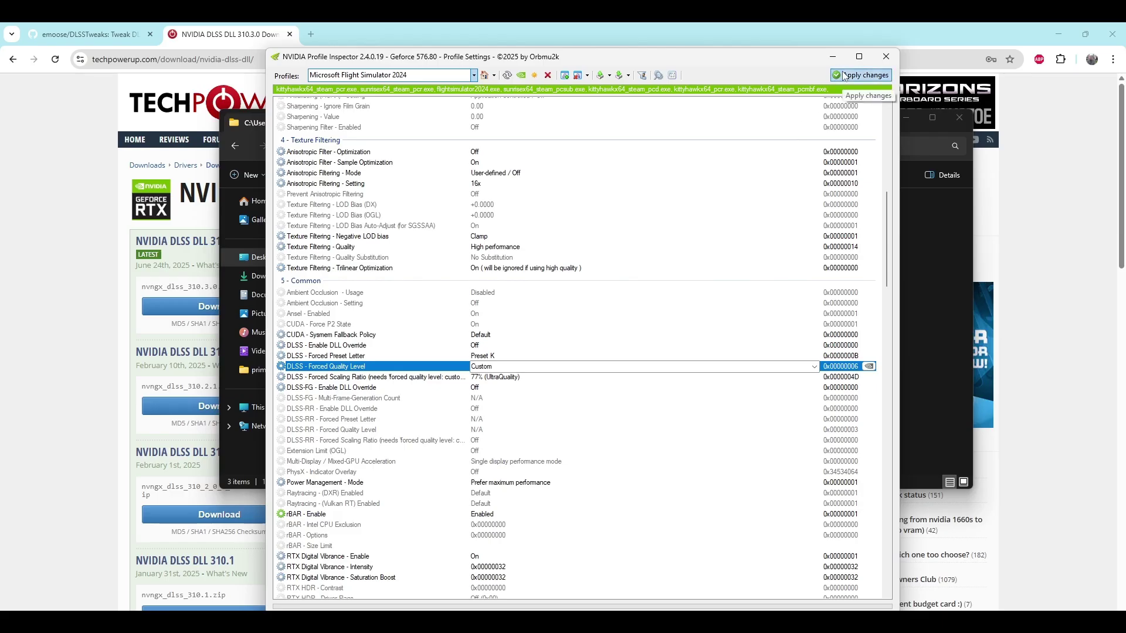
Apply the profile to the driver, then close Profile Inspector, the NPI folder and the TechPowerUp browser
left_click(845, 76)
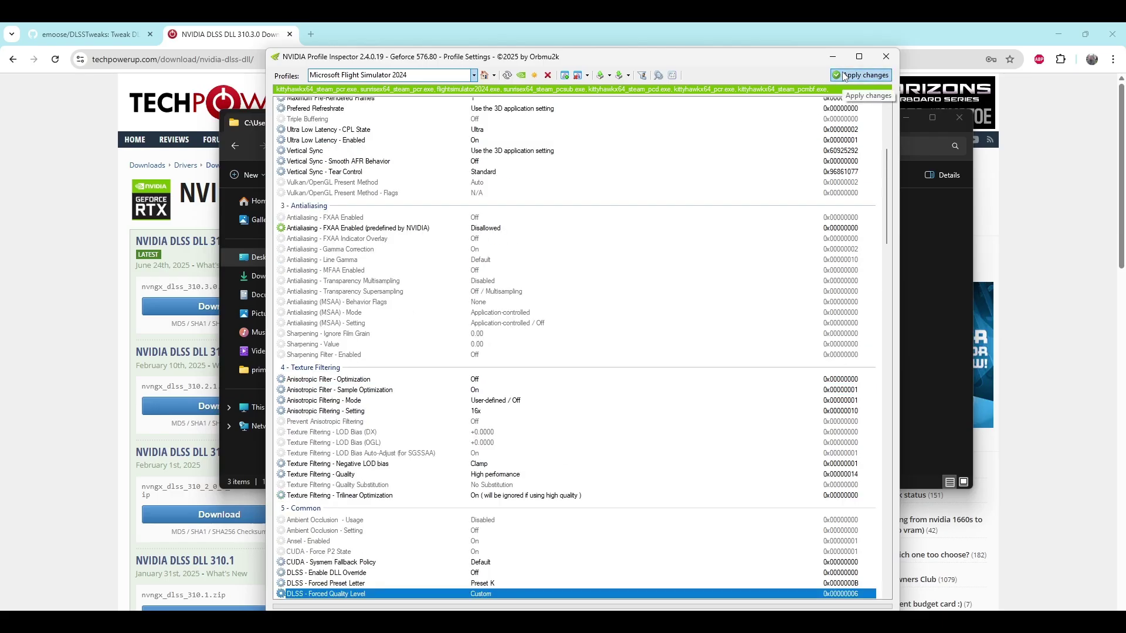
left_click(887, 56)
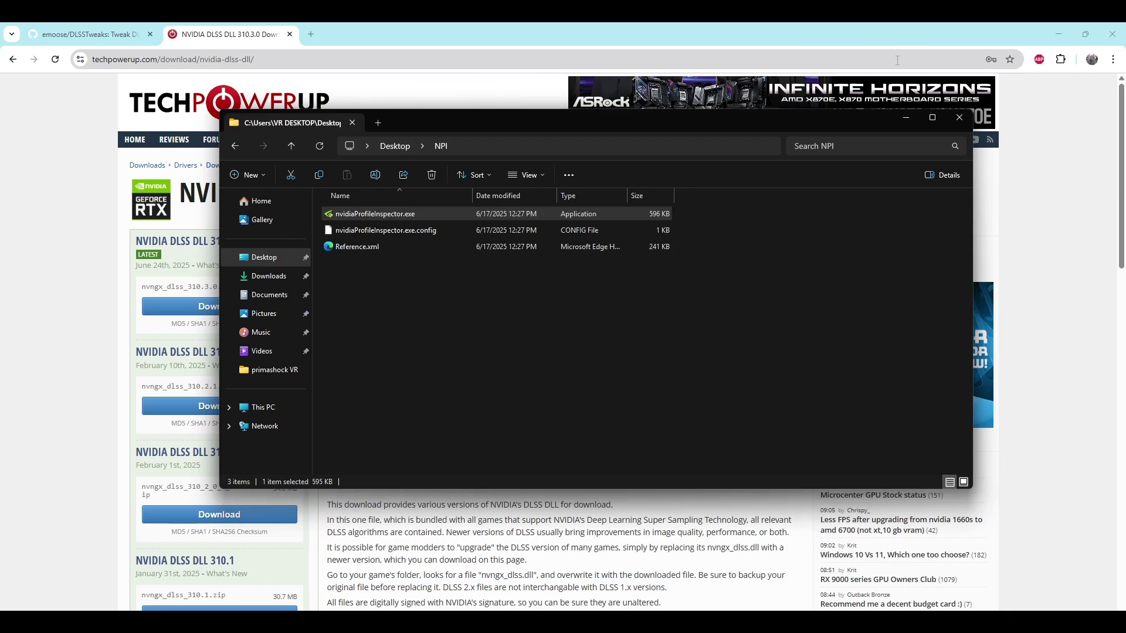
left_click(959, 118)
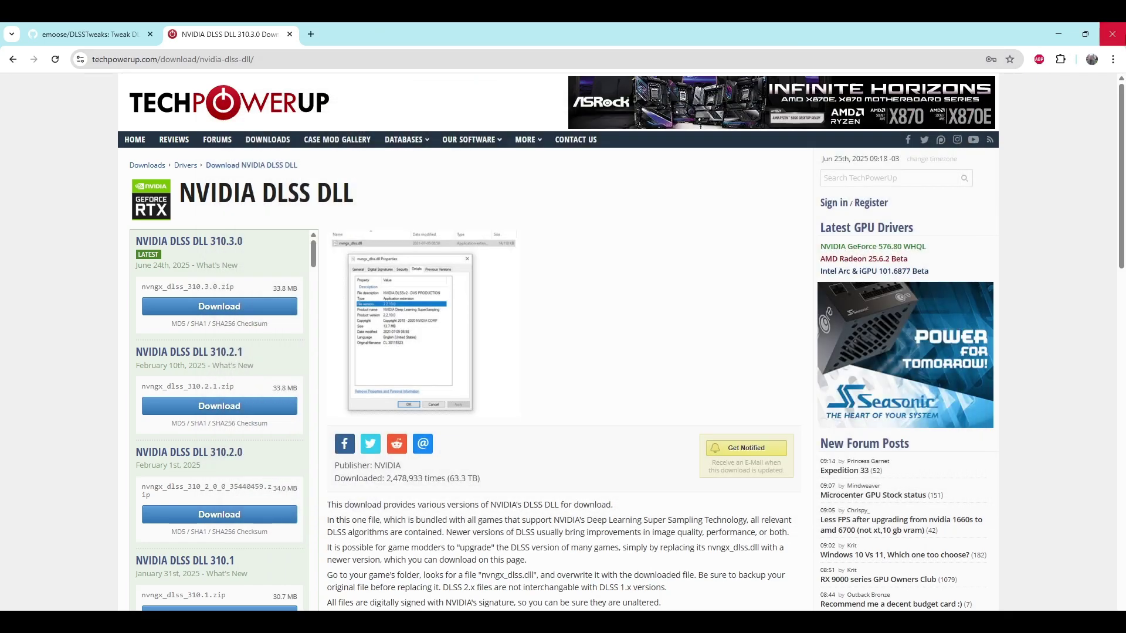
left_click(1112, 33)
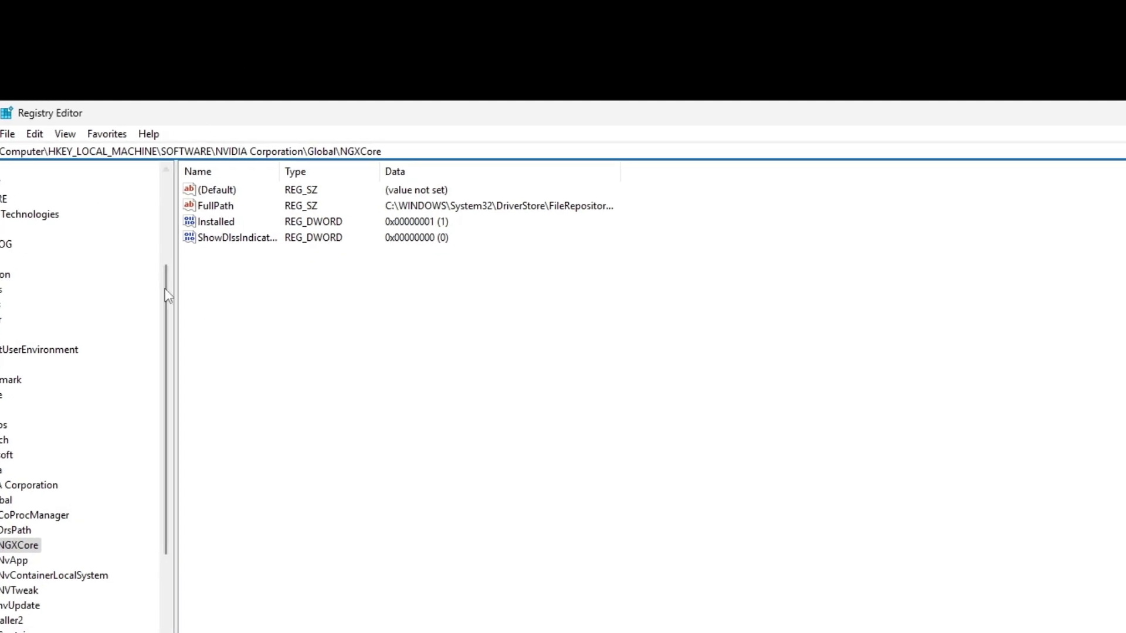
Select ShowDlssIndicator under NGXCore, widening the key tree and Name column to read it
left_click_drag(173, 286, 367, 299)
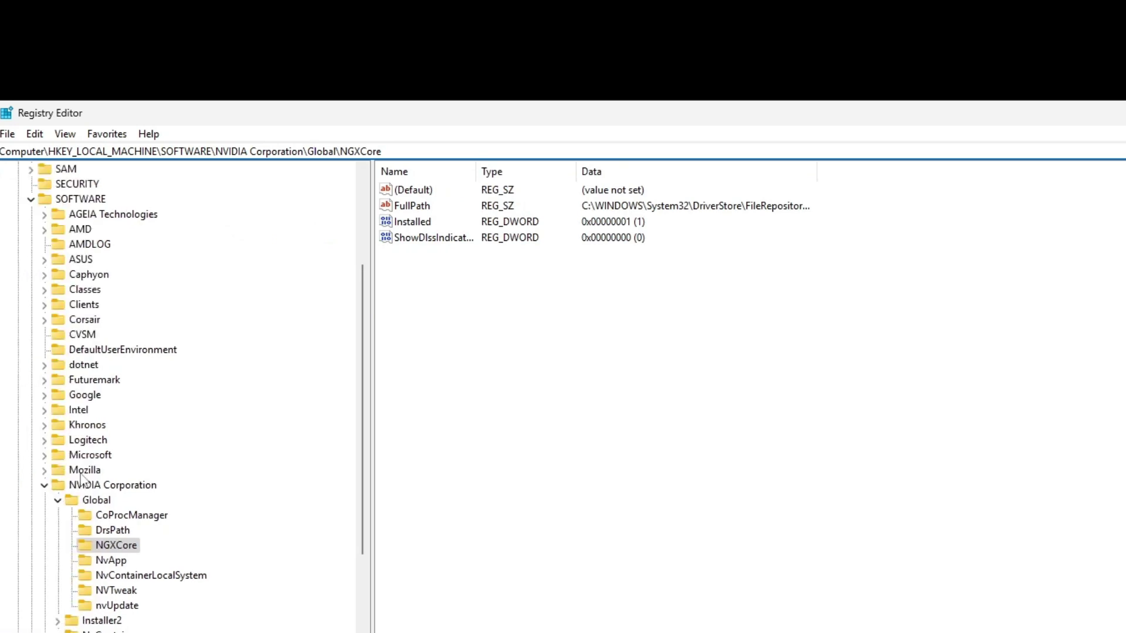
scroll(88, 258, "up", 4)
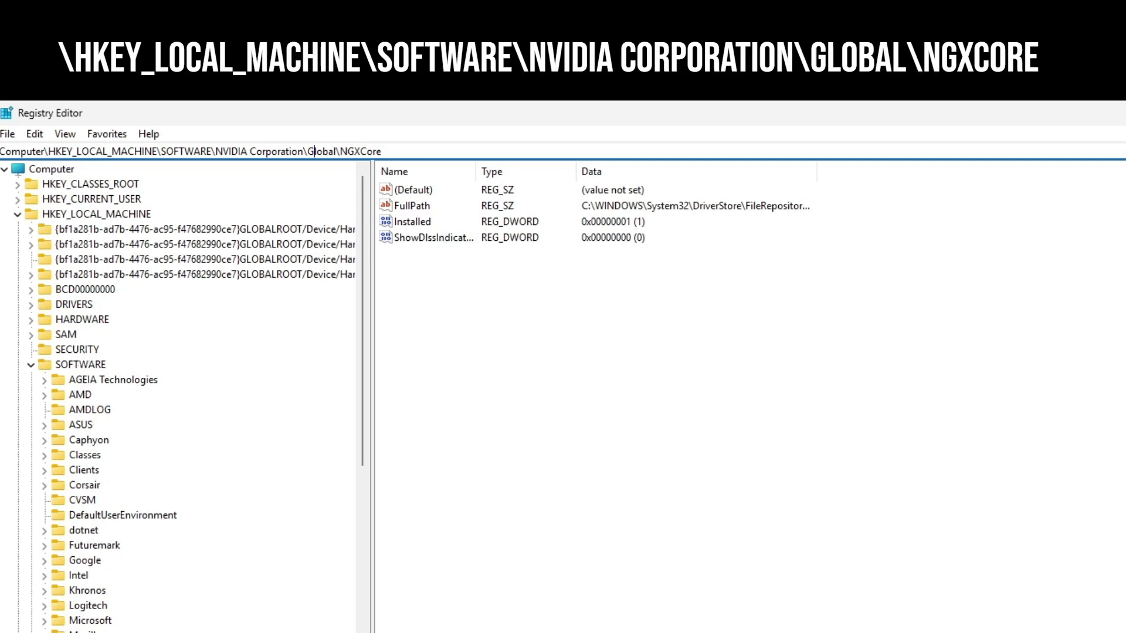
scroll(182, 399, "down", 3)
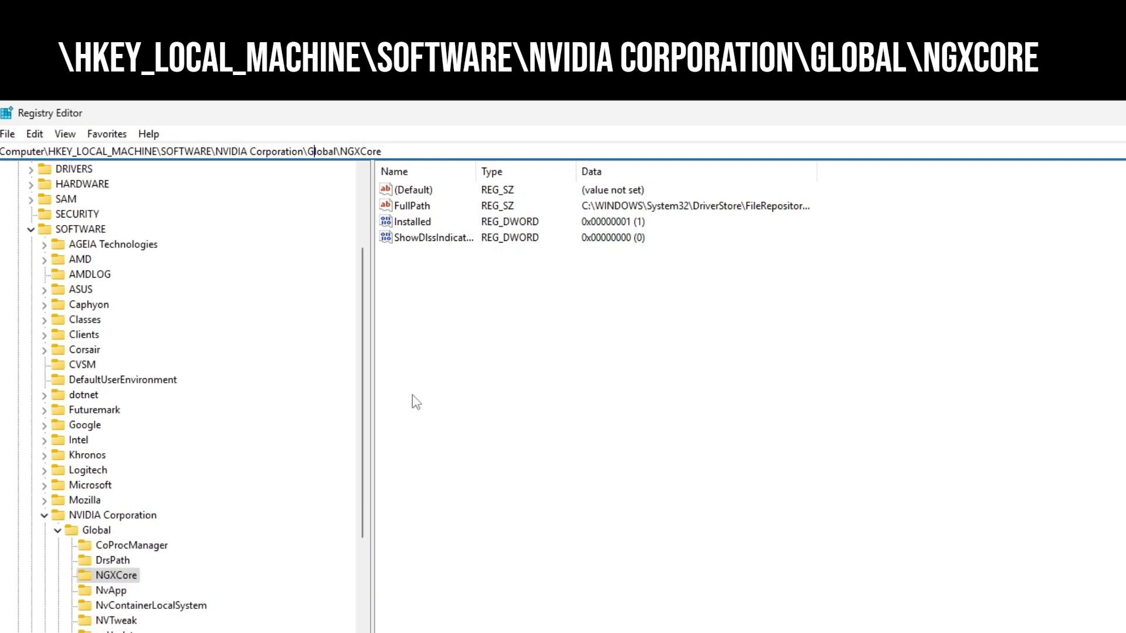
left_click(502, 331)
left_click(444, 242)
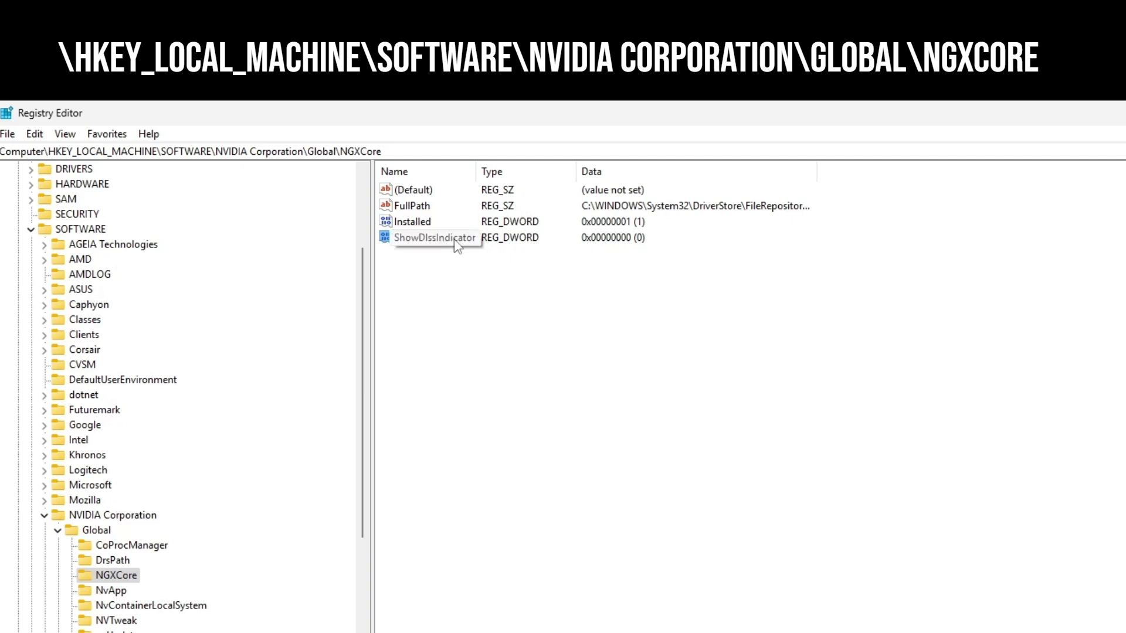
left_click_drag(475, 171, 498, 171)
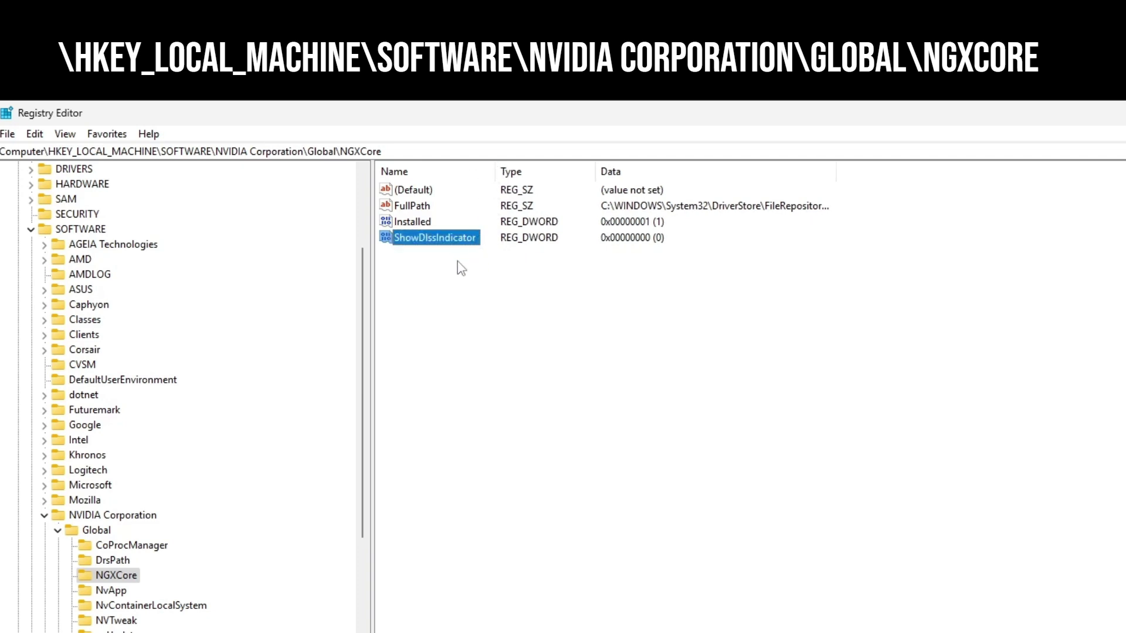
Change ShowDlssIndicator's hexadecimal value data to 400 (1024) and save it
right_click(443, 288)
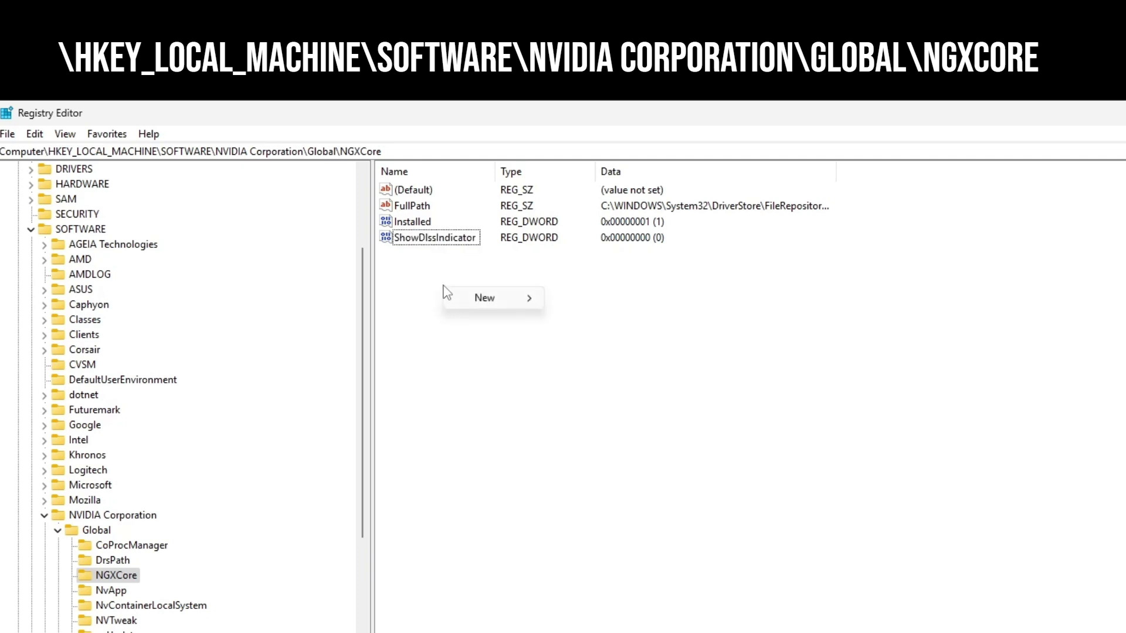
mouse_move(467, 301)
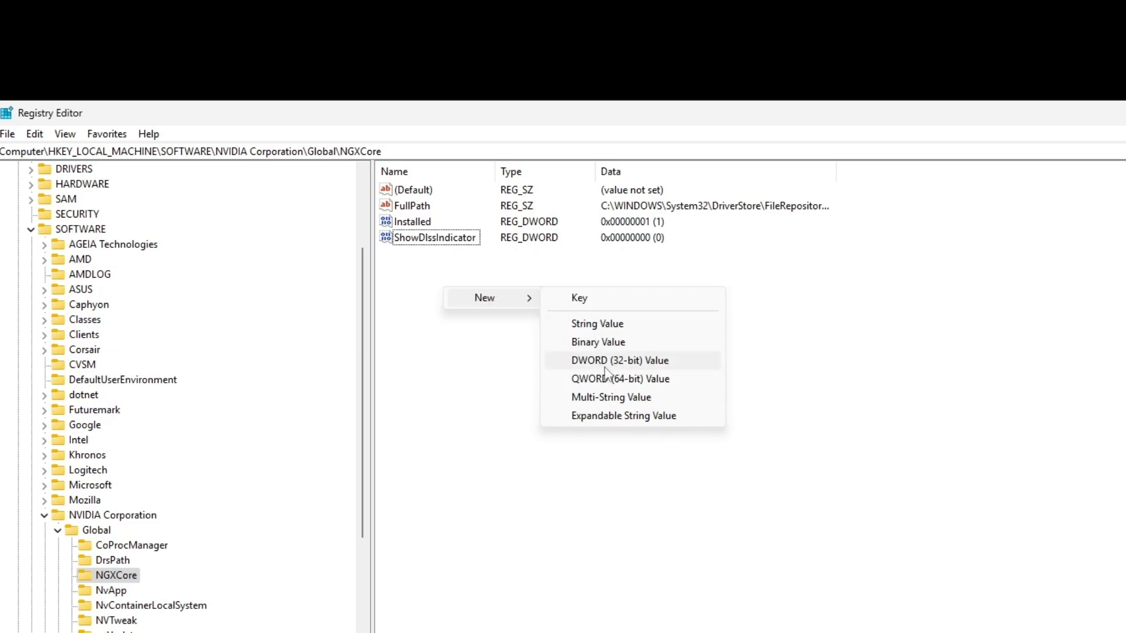
left_click(352, 283)
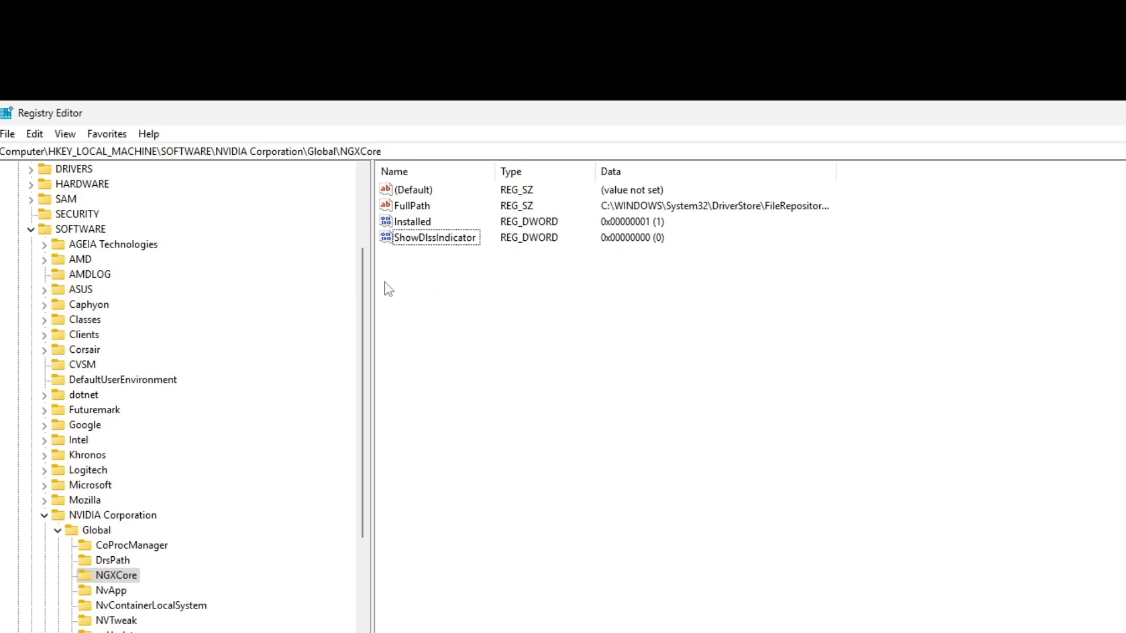
double_click(414, 238)
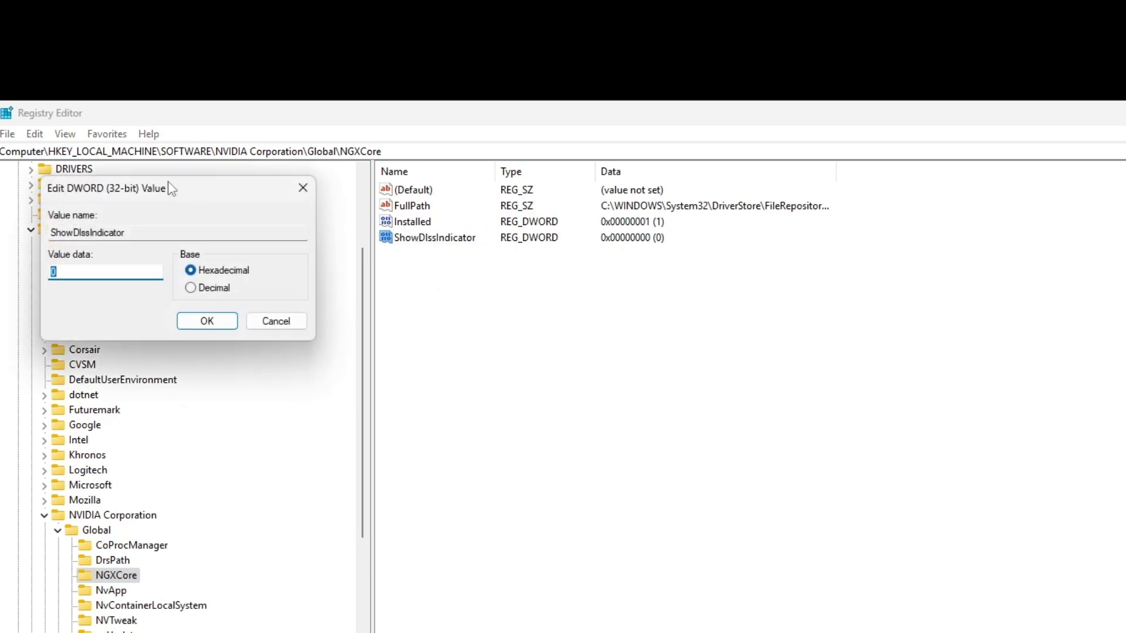
left_click_drag(169, 186, 580, 318)
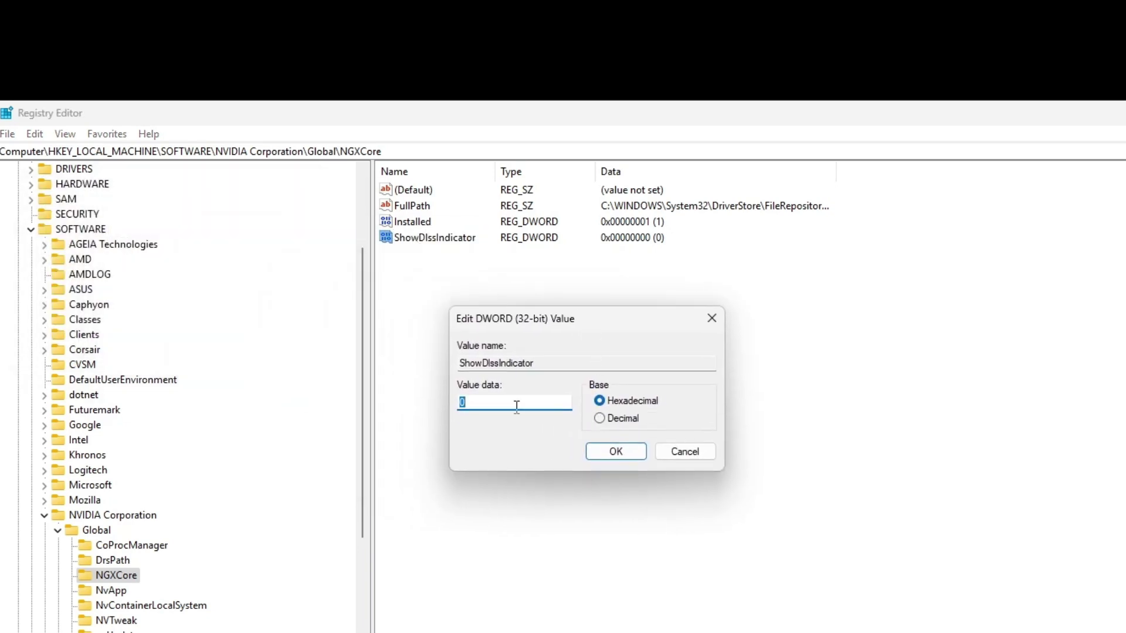
type("400")
left_click_drag(512, 403, 377, 390)
type("0")
double_click(464, 403)
type("400")
left_click(612, 453)
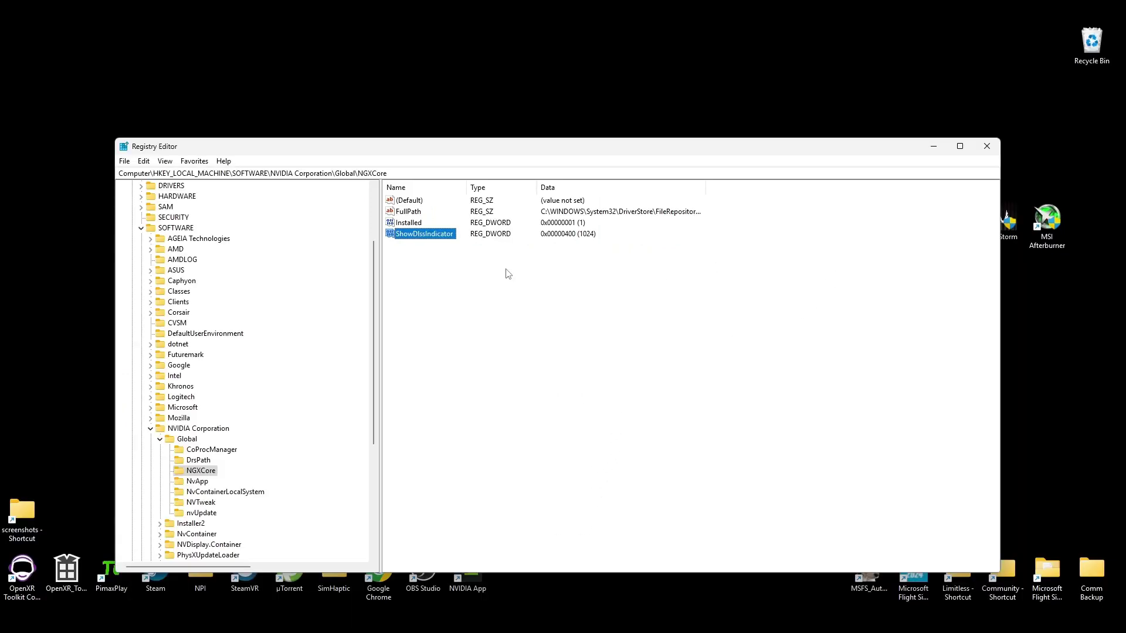
Close Registry Editor and launch Microsoft Flight Simulator from its desktop shortcut
left_click(986, 146)
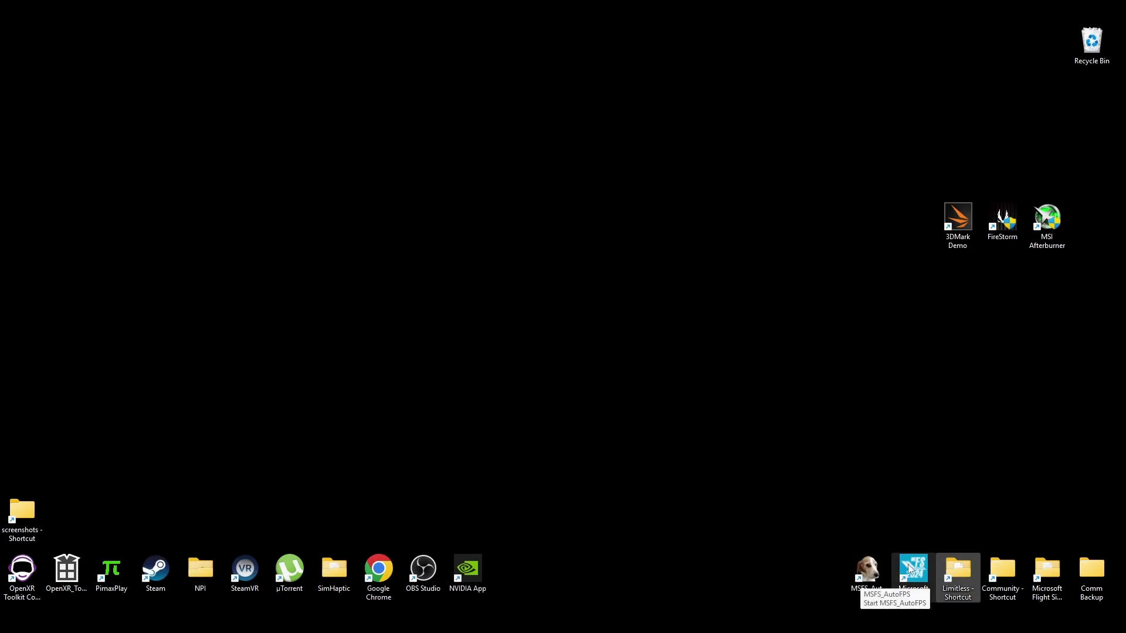
double_click(911, 568)
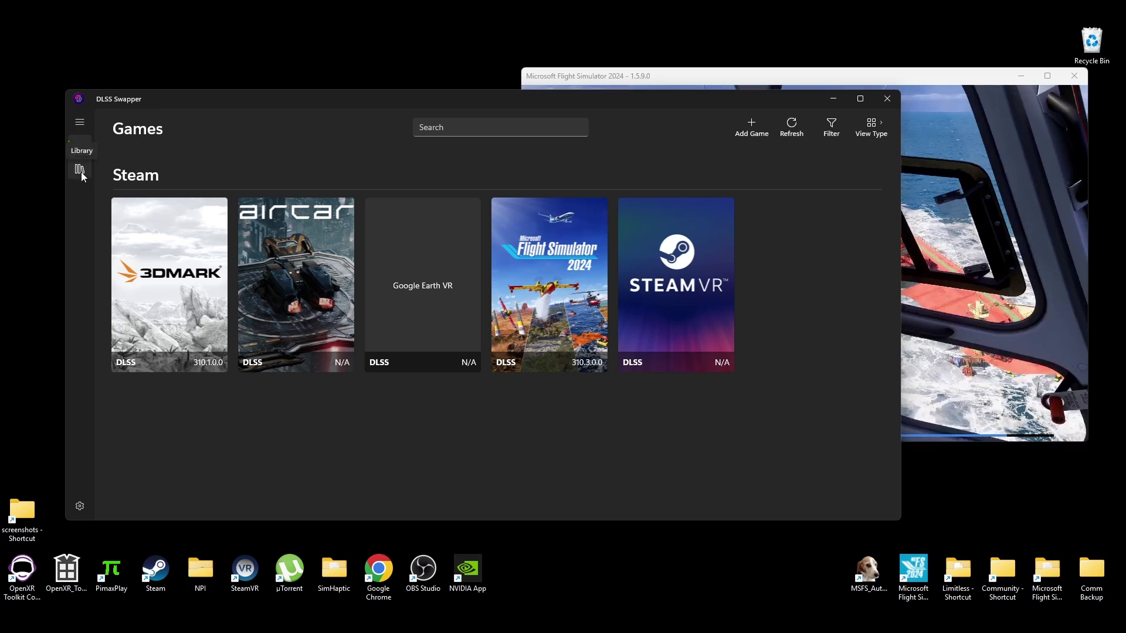
Download DLSS v310.2.1 in the Library, then browse the Frame Generation and Ray Reconstruction versions
left_click(81, 171)
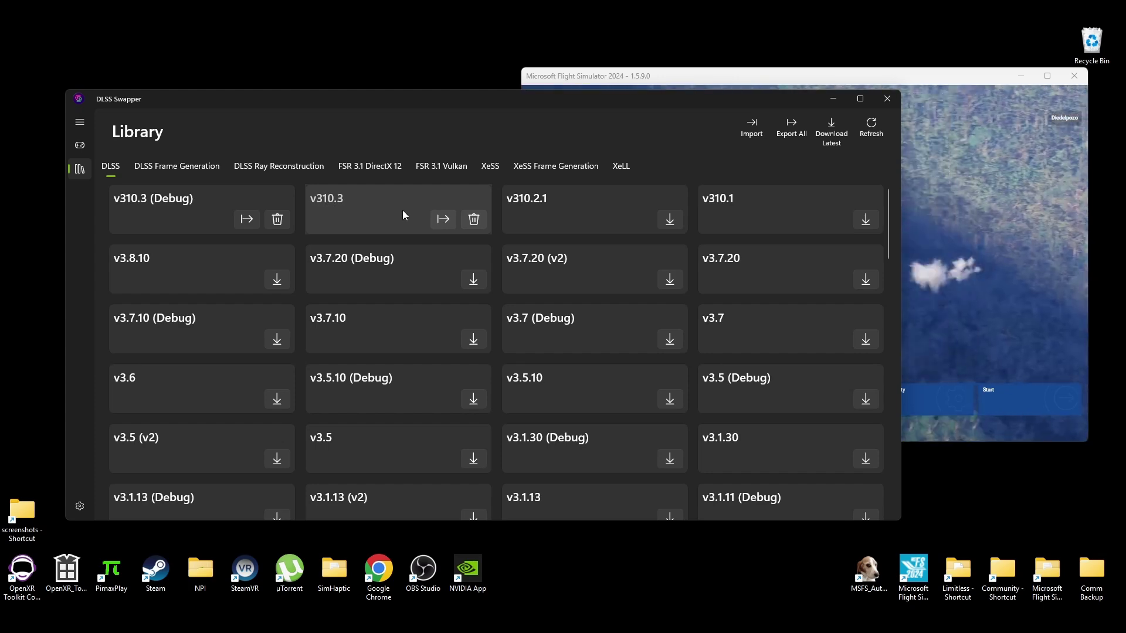
left_click(670, 222)
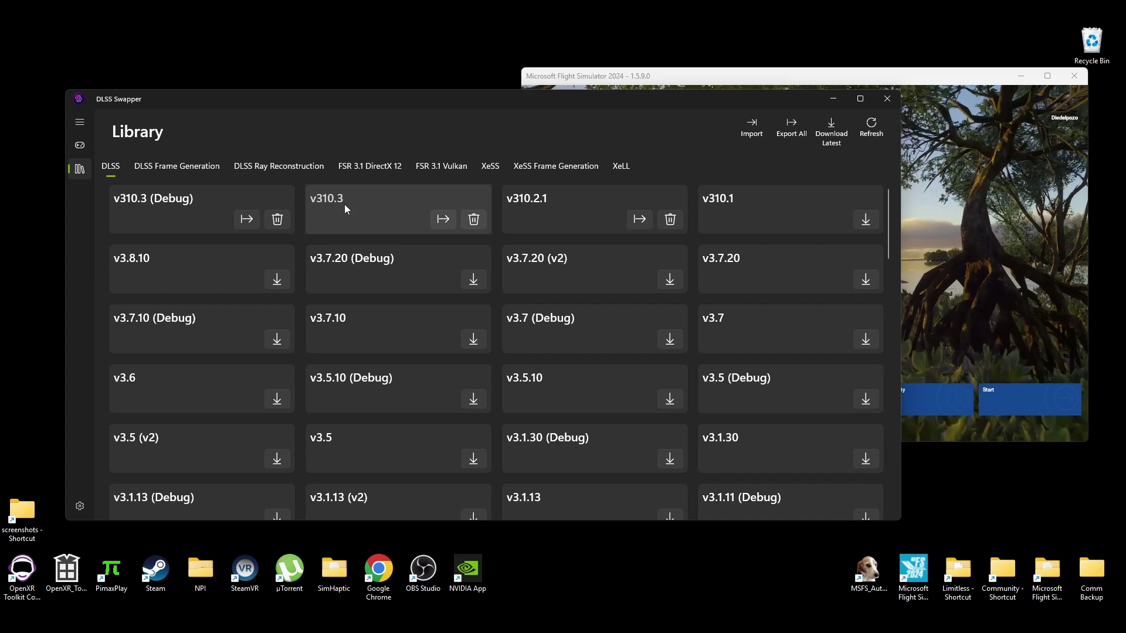
left_click(185, 167)
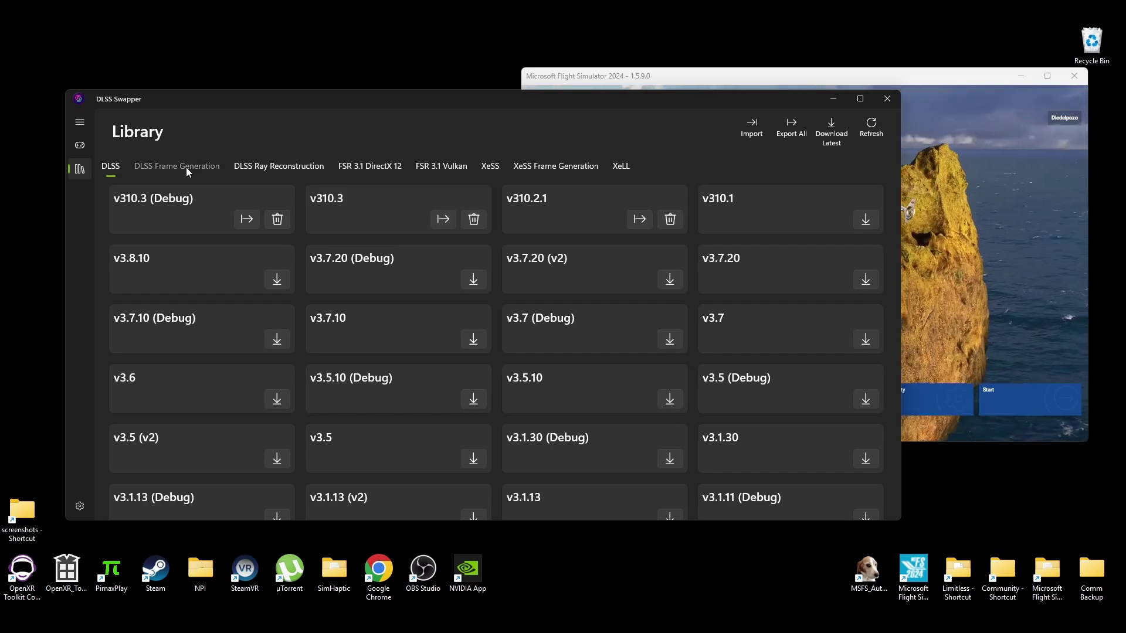
left_click(258, 167)
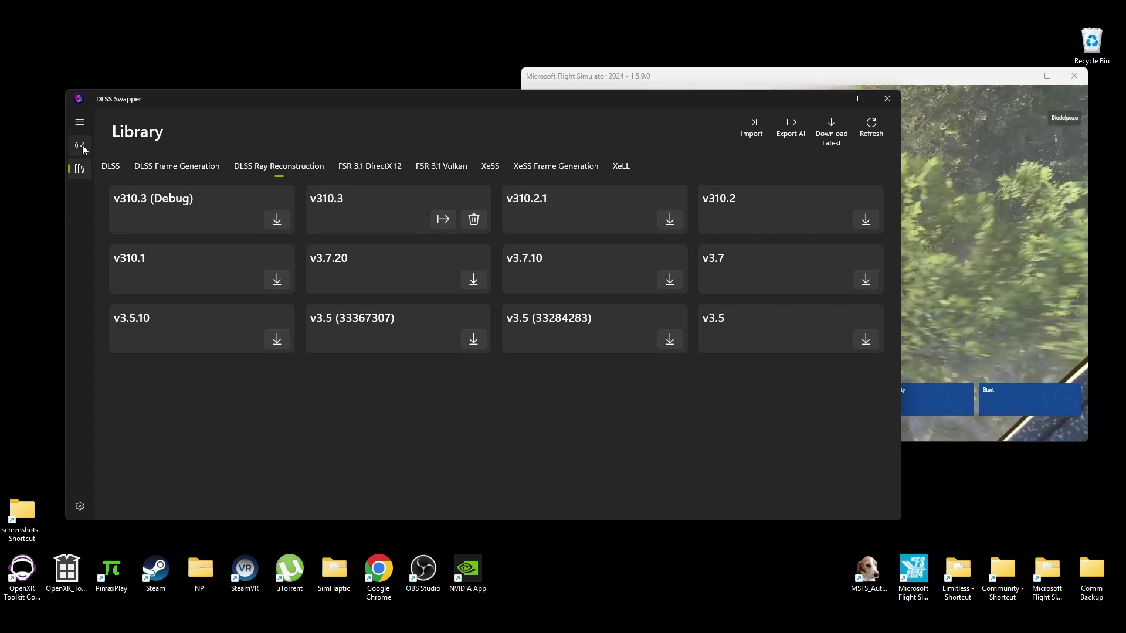
Swap Flight Simulator 2024's DLSS to v310.3 from its game card, then close DLSS Swapper
left_click(82, 146)
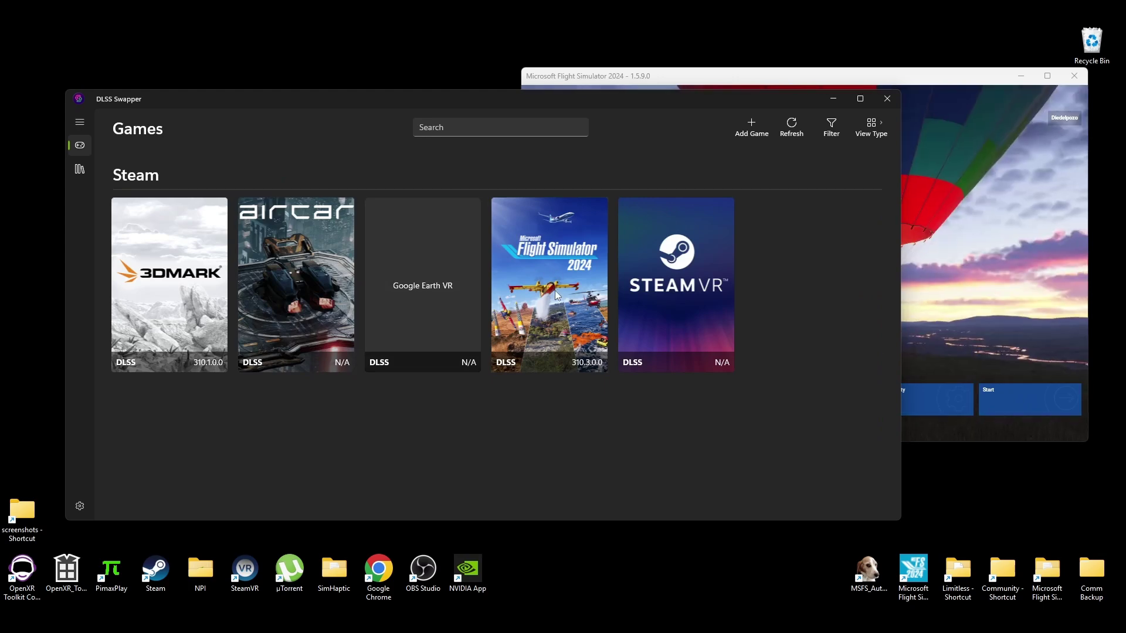
left_click(534, 264)
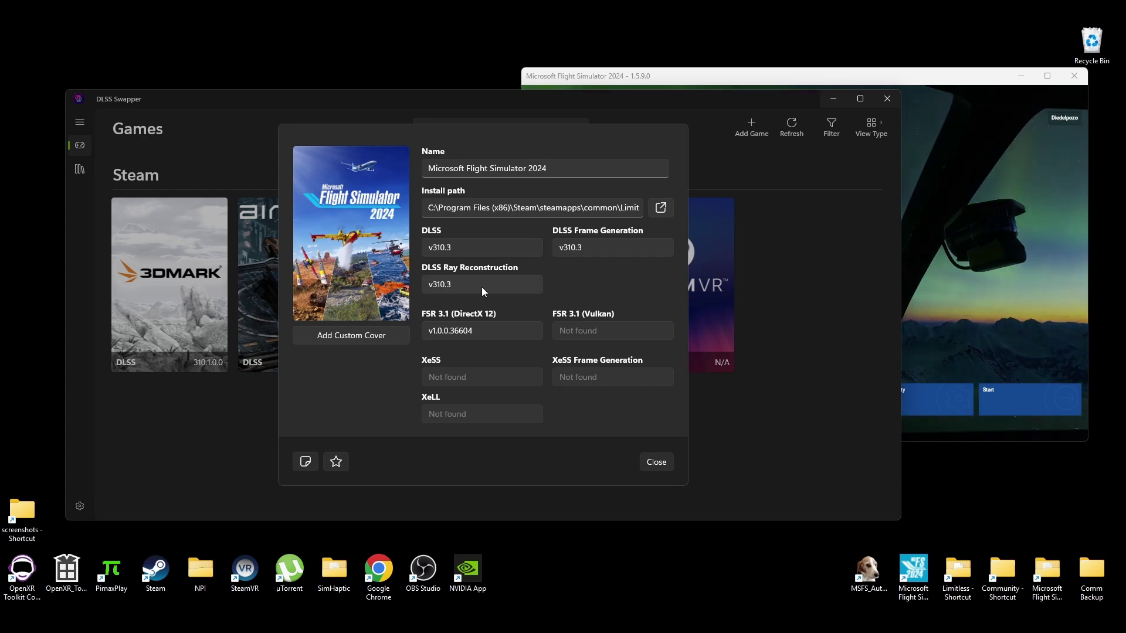
left_click(461, 244)
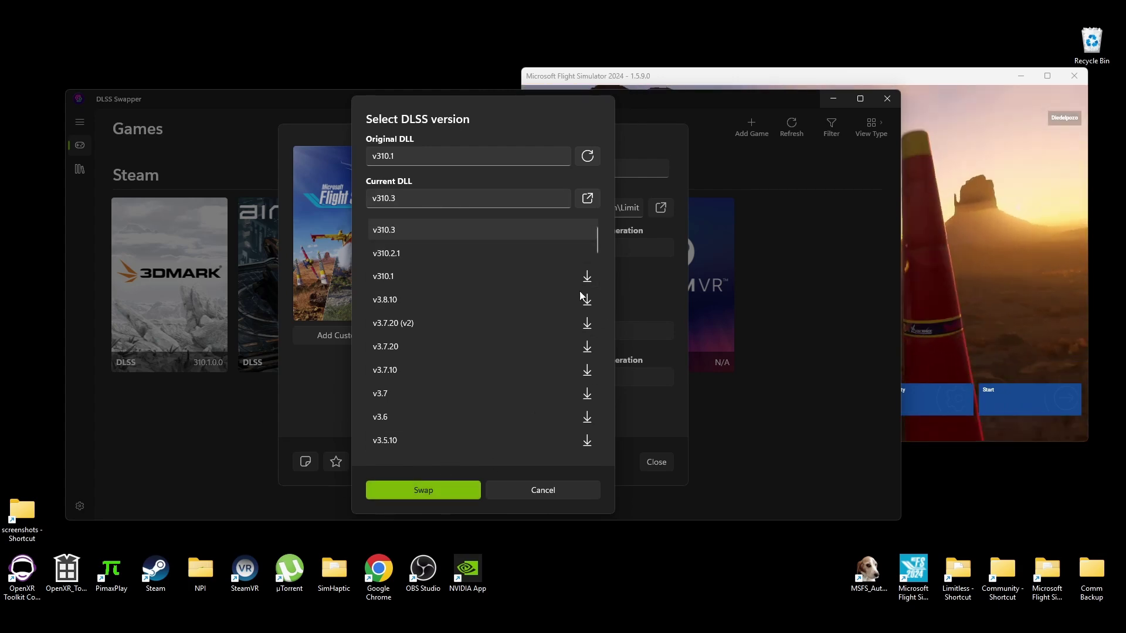
left_click(438, 484)
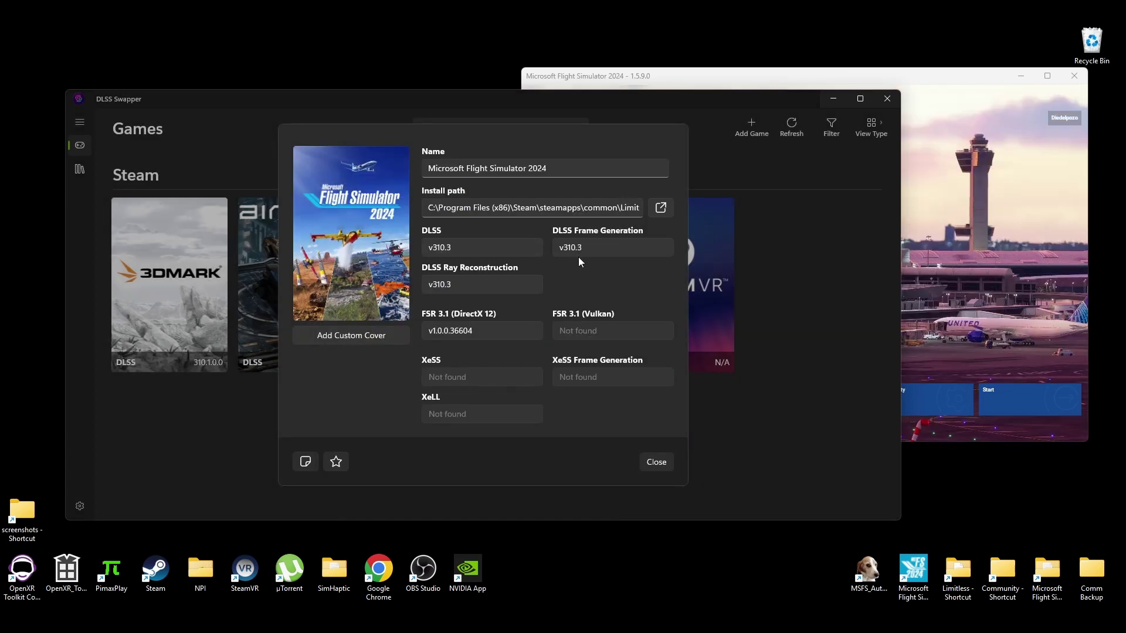
left_click(670, 463)
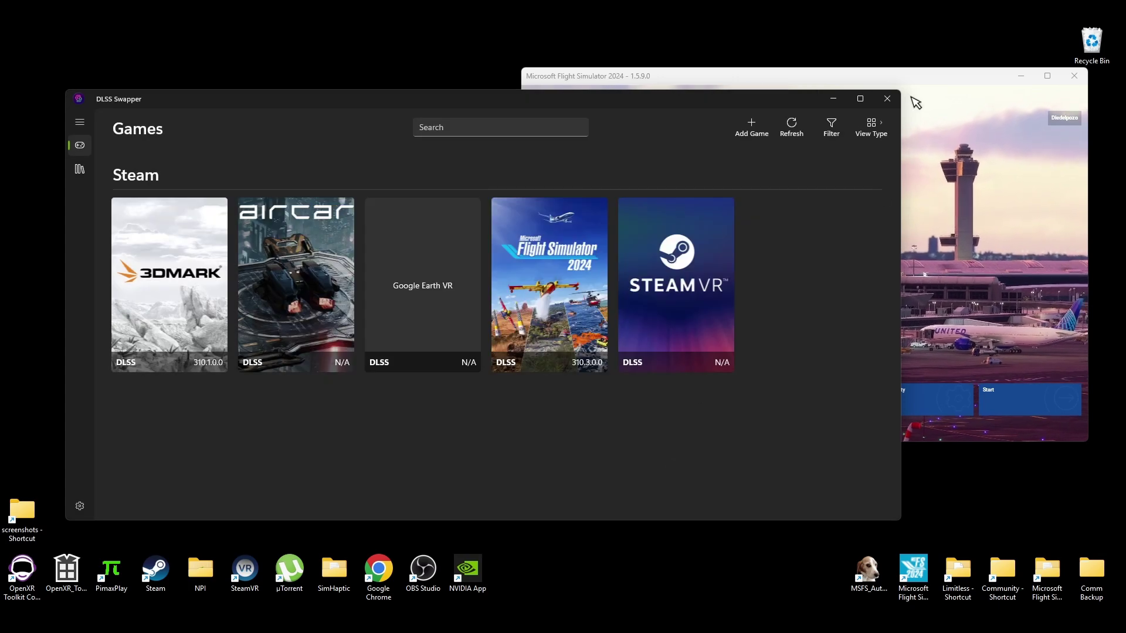
left_click(887, 101)
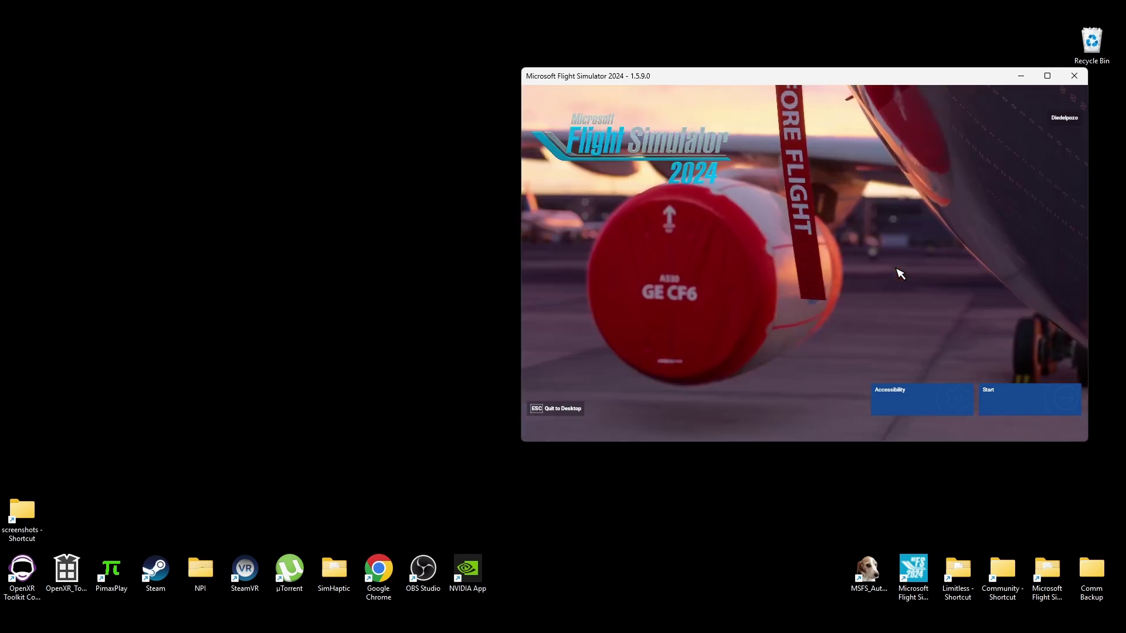
Start Flight Simulator 2024 in fullscreen, open Free Flight, then return it to windowed mode
key("alt+Return")
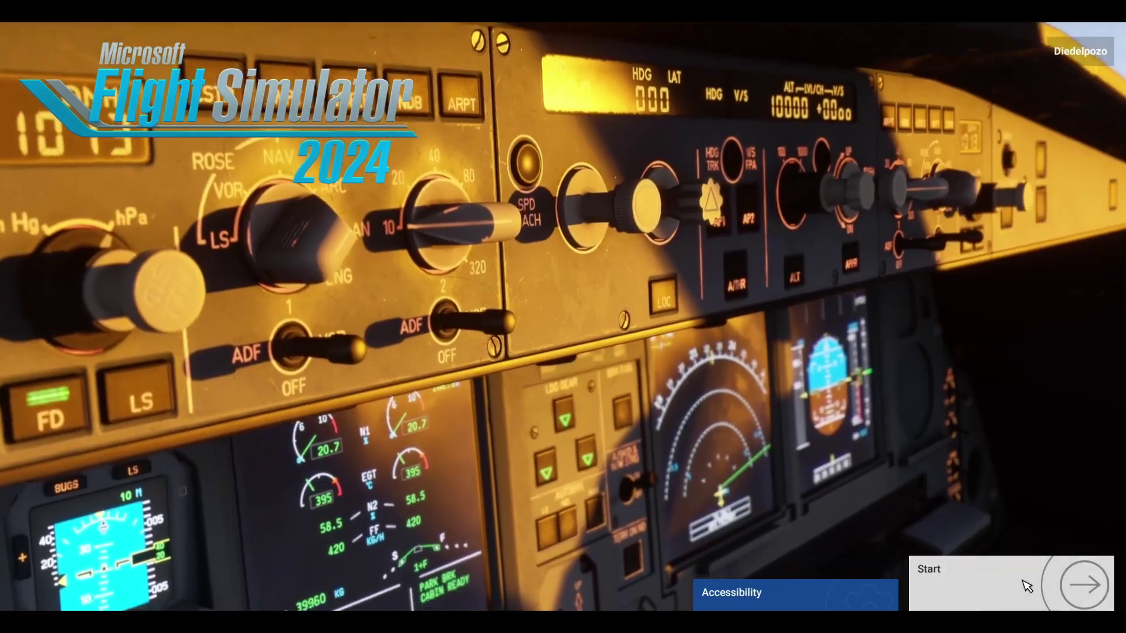
left_click(1023, 584)
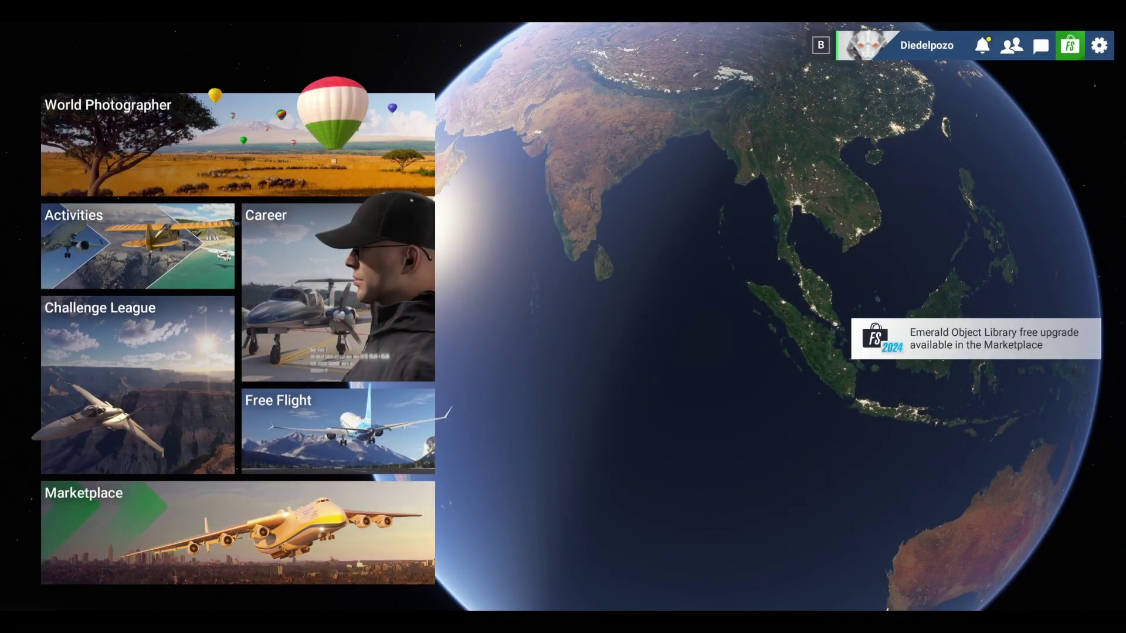
left_click(344, 435)
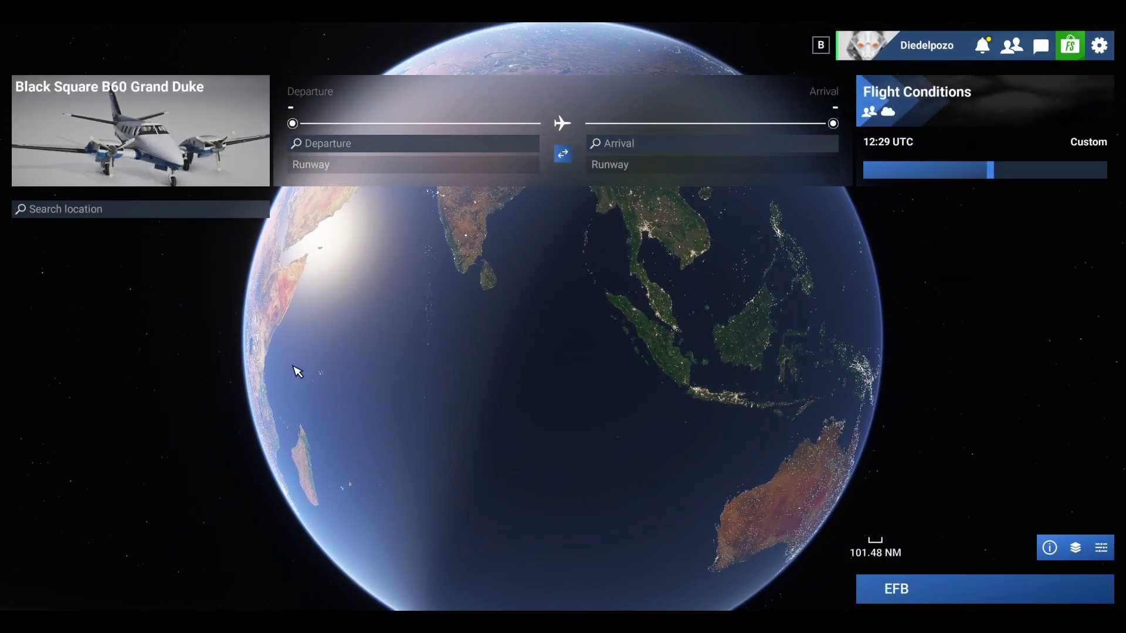
key("alt+Return")
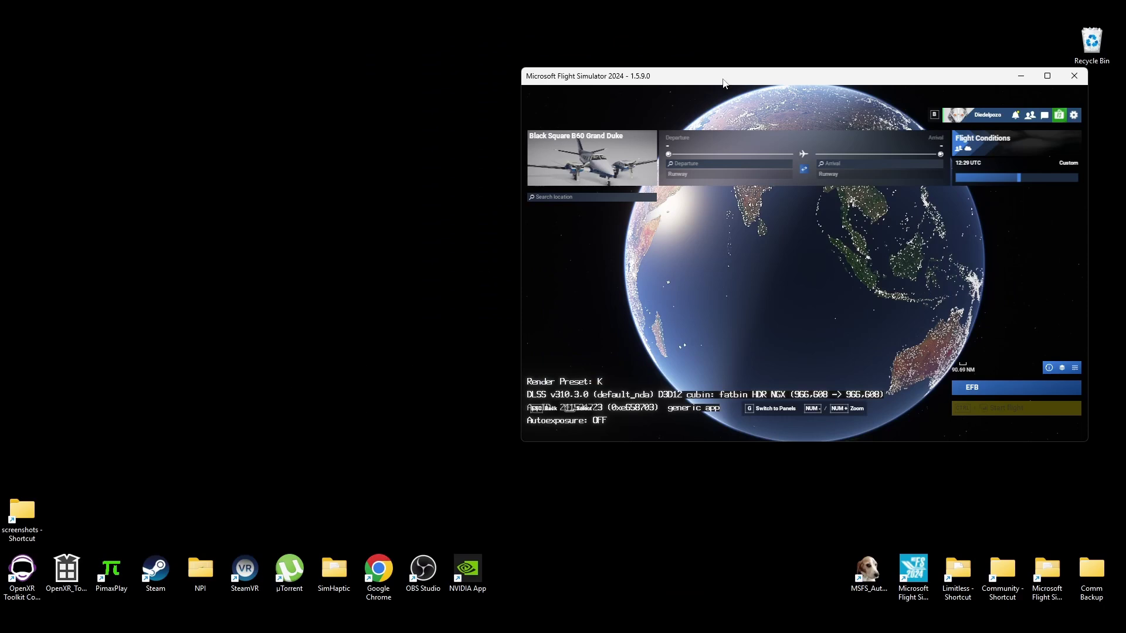
Drag the Flight Simulator window toward the left of the screen
left_click_drag(733, 80, 563, 75)
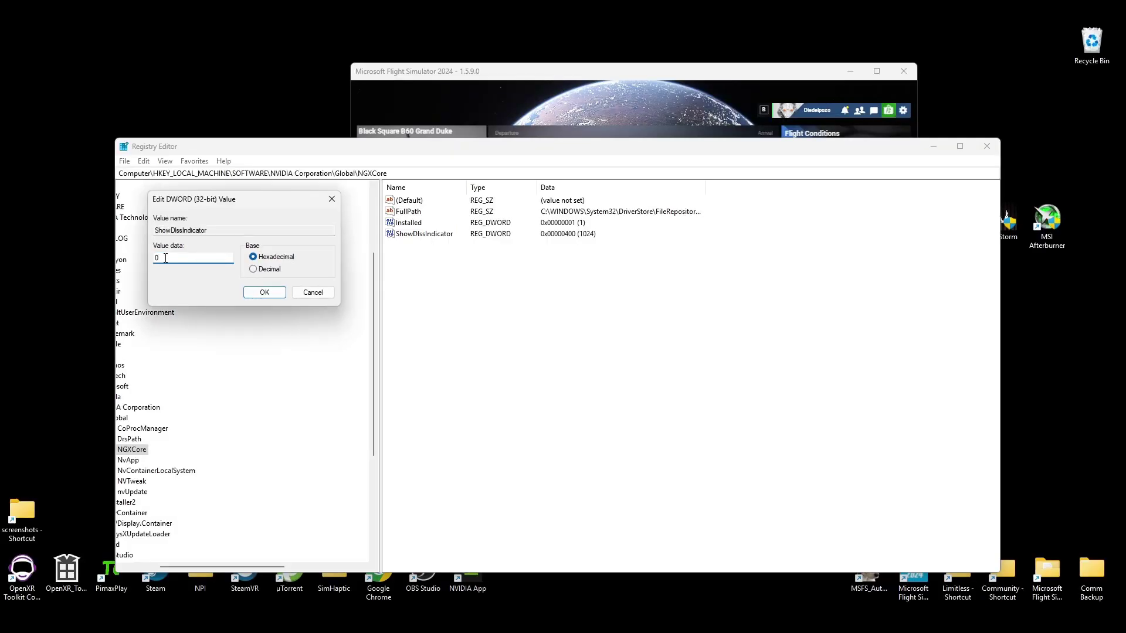
Save ShowDlssIndicator as 0, close Registry Editor, and drop then dismiss a pin on the globe
left_click(261, 293)
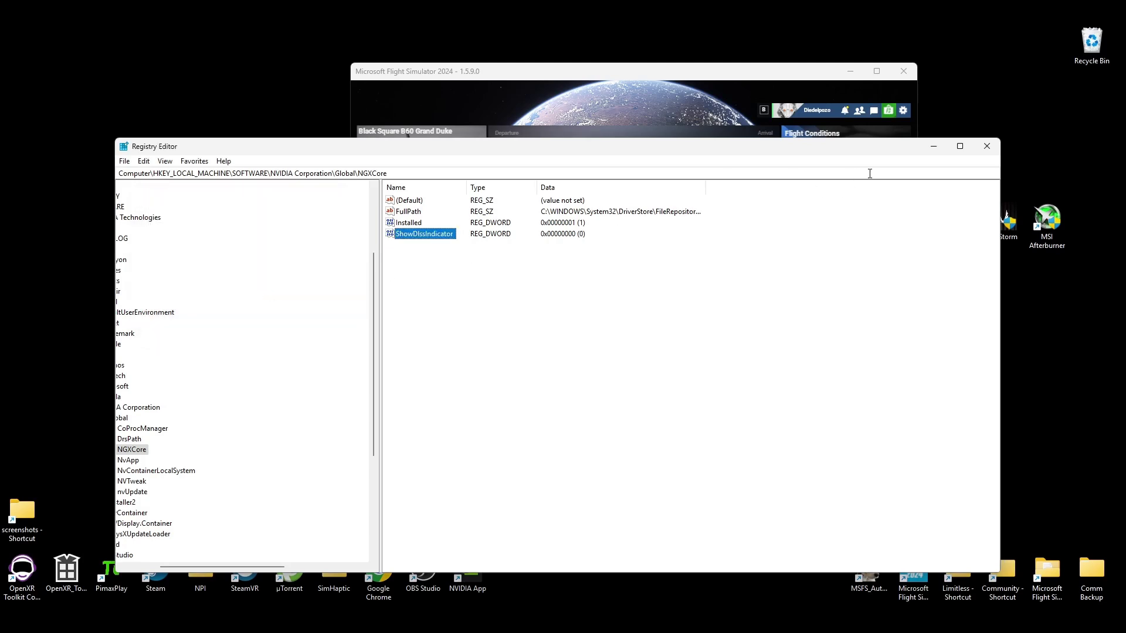
left_click(987, 146)
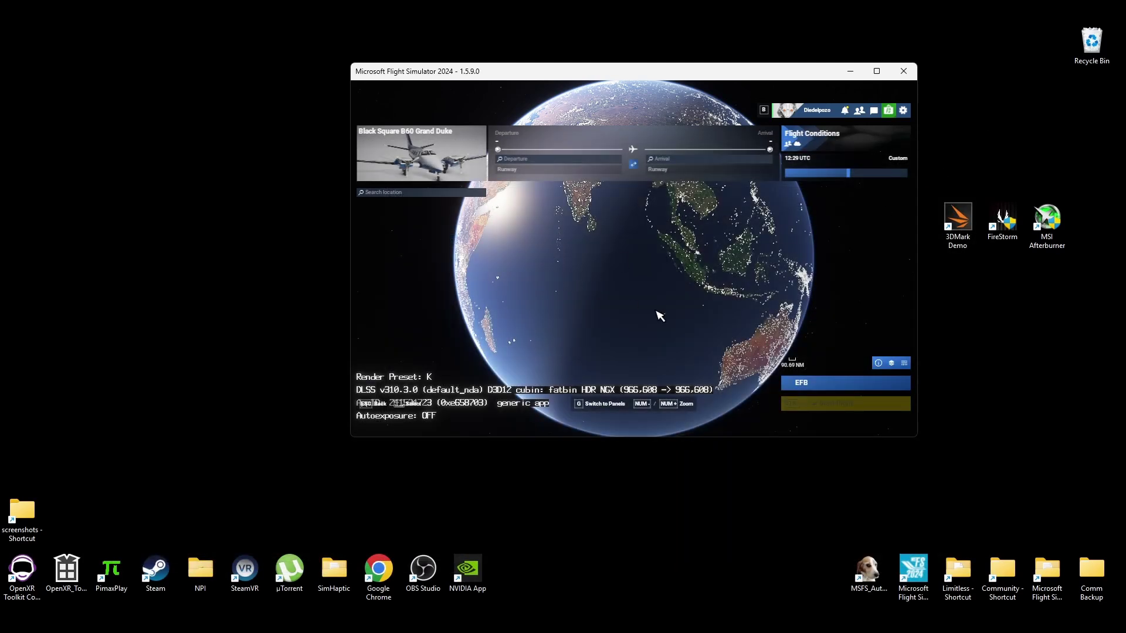
left_click(568, 266)
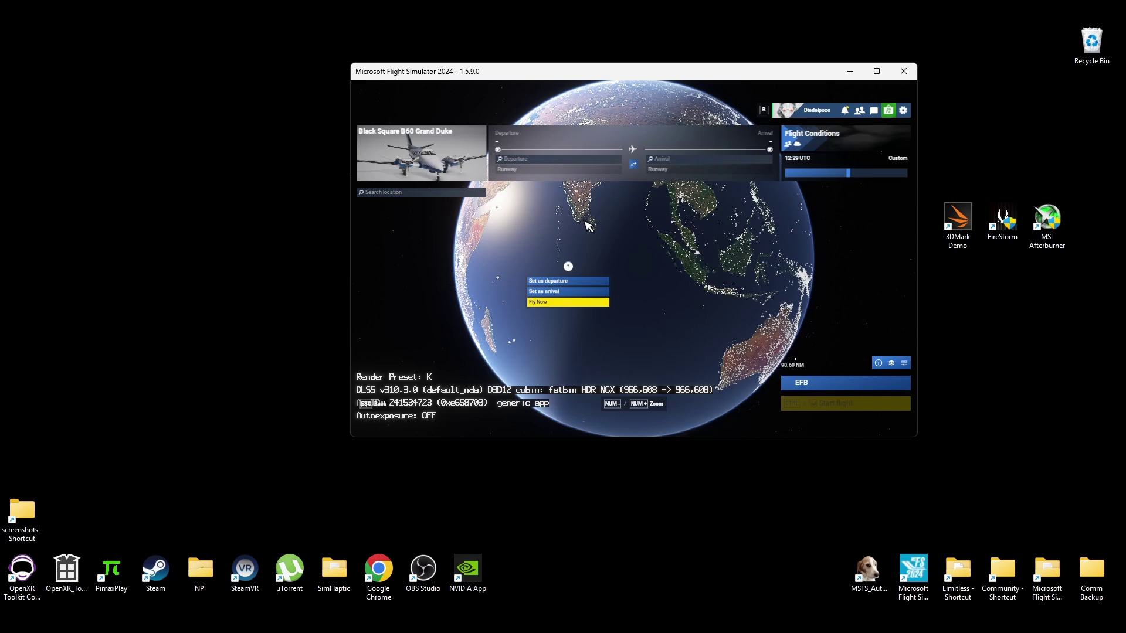
left_click(644, 239)
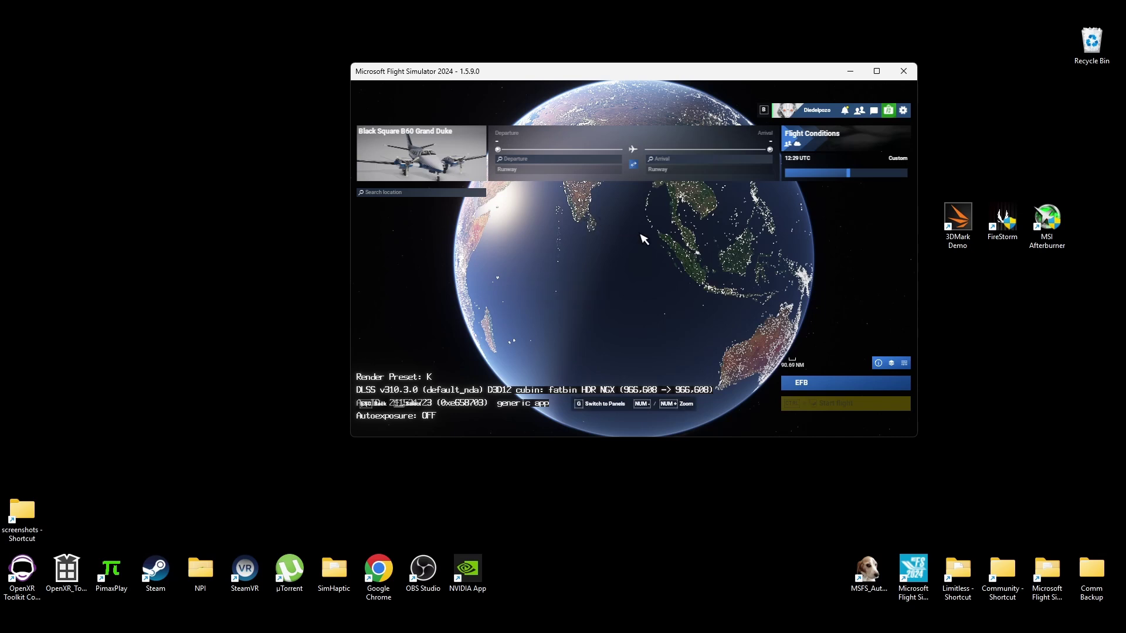